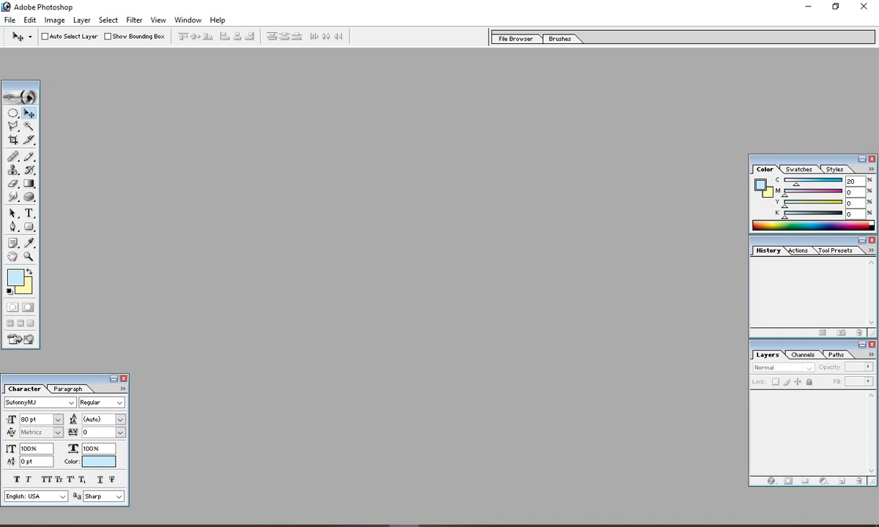
Step: Start a new document and set both its width and height units to inches
key(alt+f)
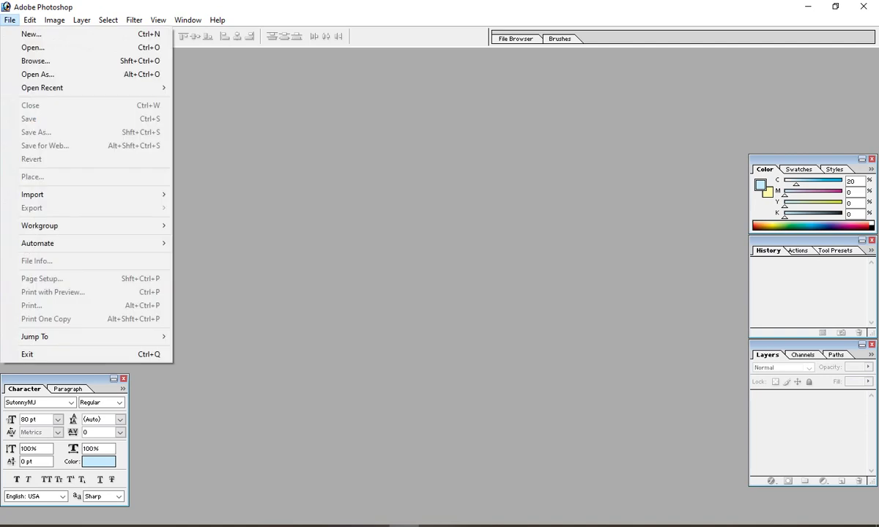
key(Down)
key(Return)
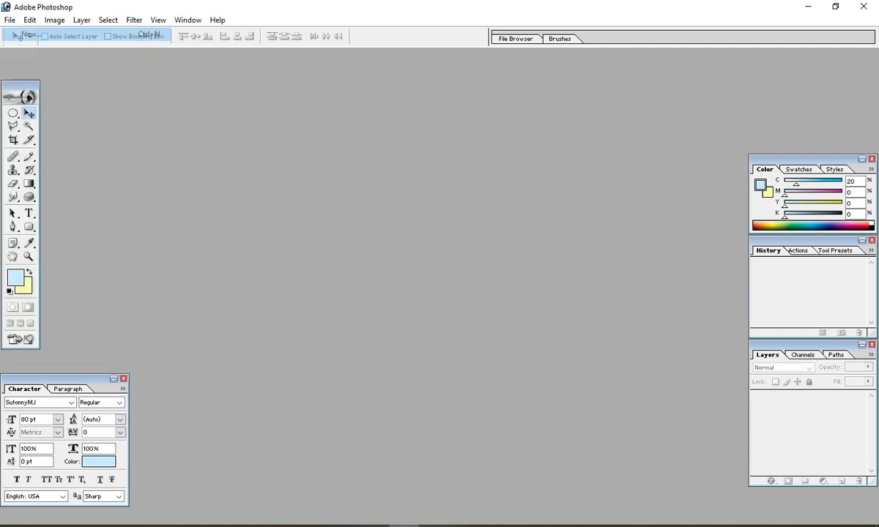
click(356, 239)
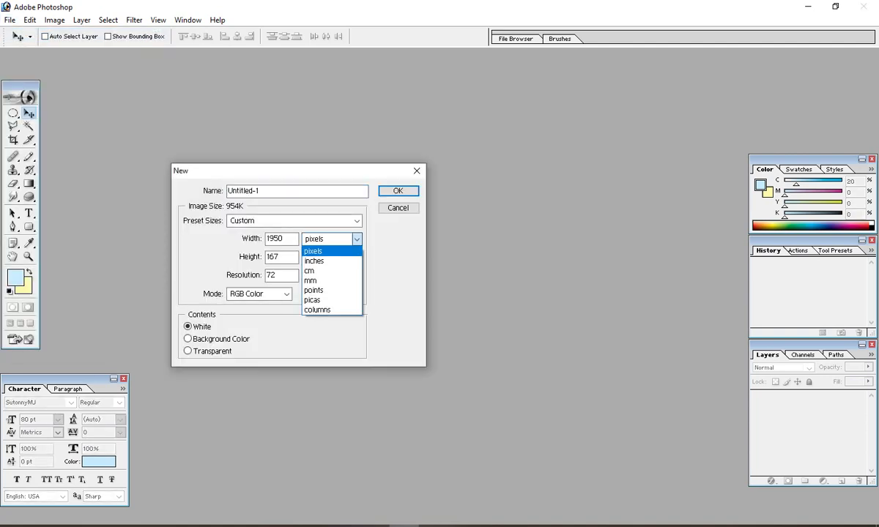
click(330, 262)
click(356, 257)
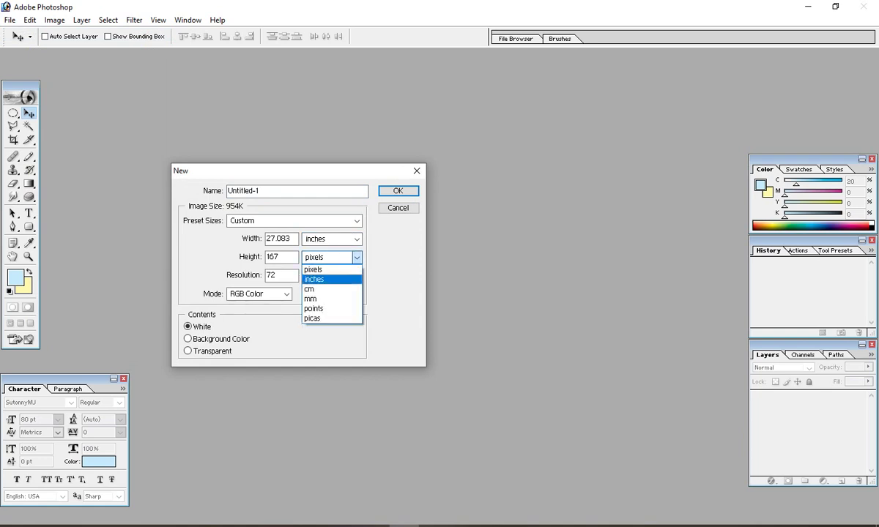
click(323, 279)
Step: Set the new document's width to 12 inches and its height to 6 inches
click(291, 238)
double_click(291, 239)
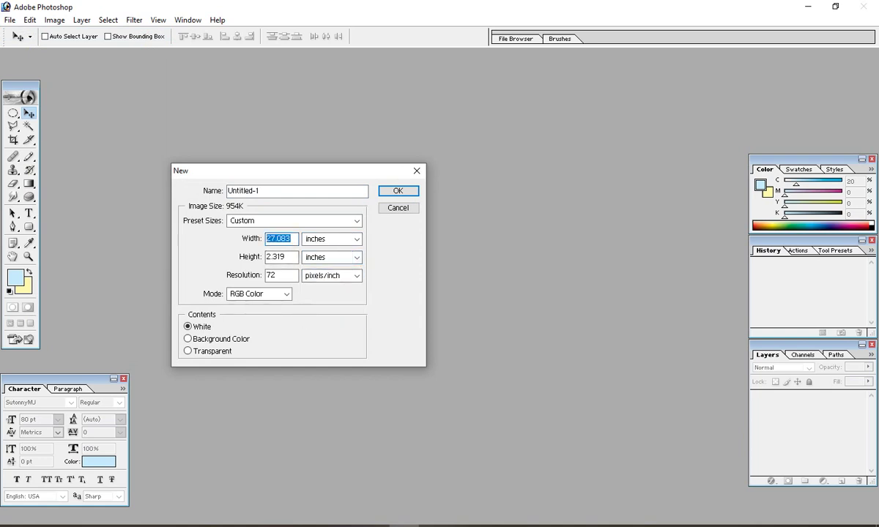
text(12)
key(Tab)
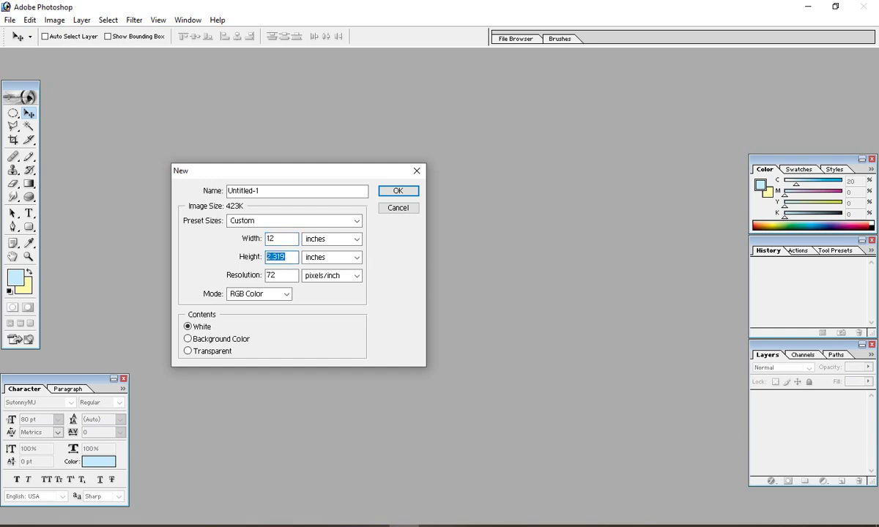
text(6)
Step: Set the resolution to 300 pixels/inch and the mode to CMYK Color, and create the white document
click(278, 276)
double_click(279, 275)
text(300)
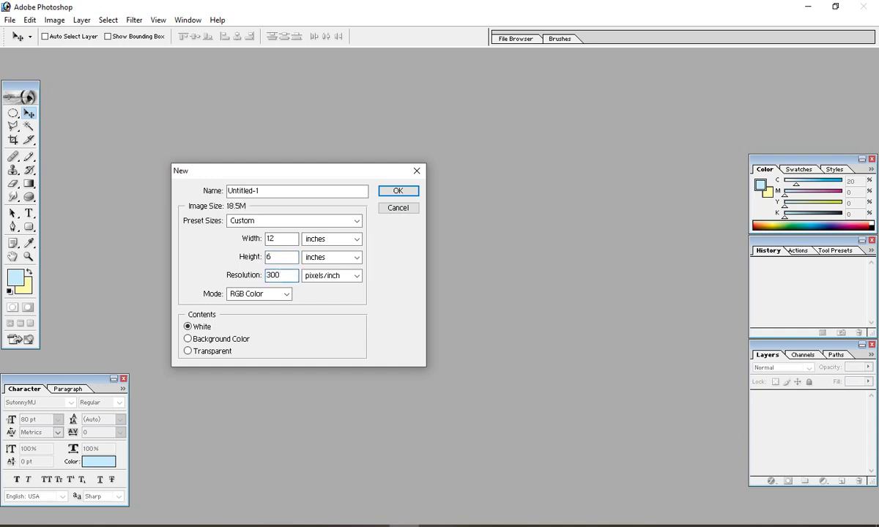
click(260, 293)
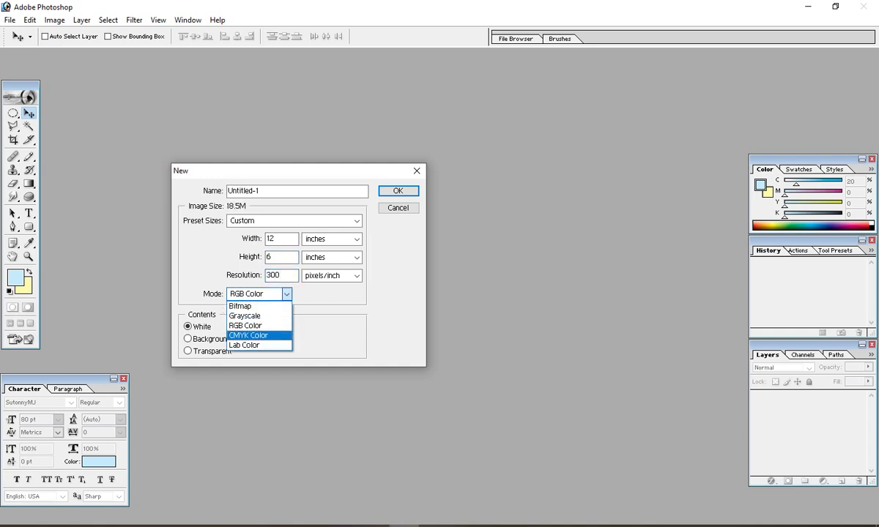
click(249, 336)
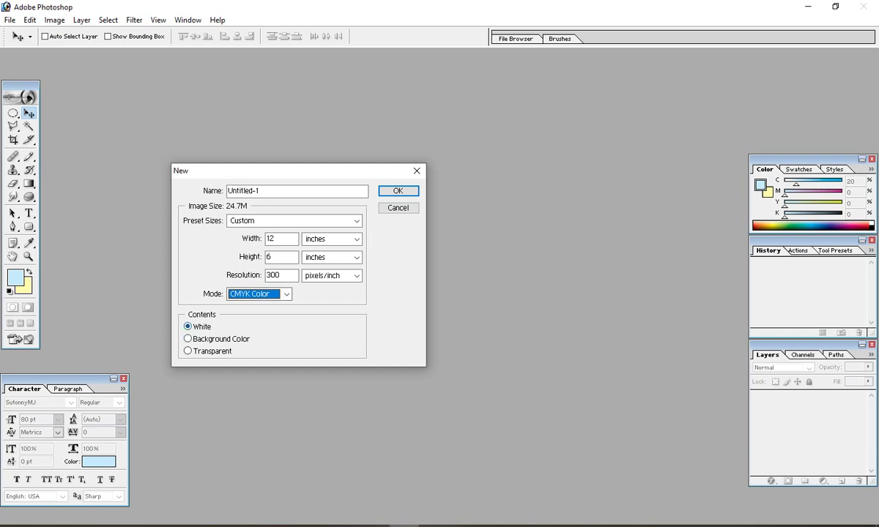
key(Tab)
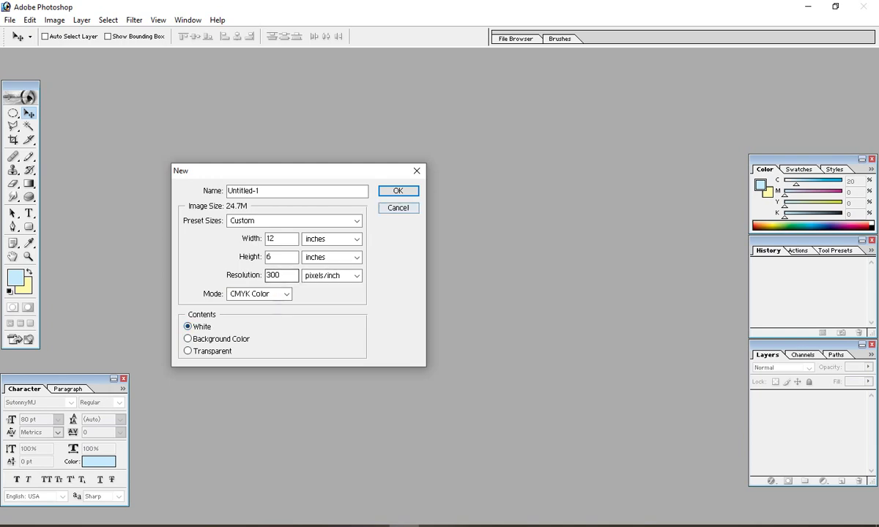
key(Return)
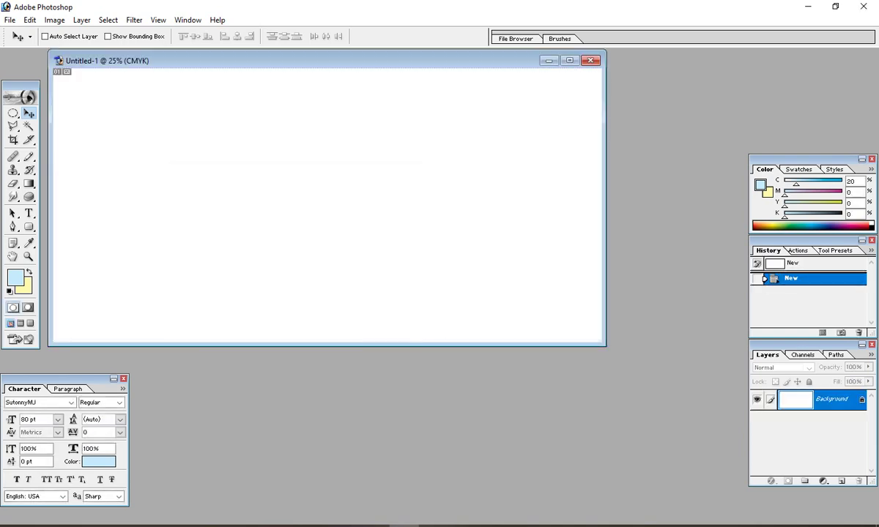
Step: Set the foreground color to 30% cyan and confirm 40% yellow as the background color
drag(286, 61, 357, 177)
scroll(357, 176, down, 1)
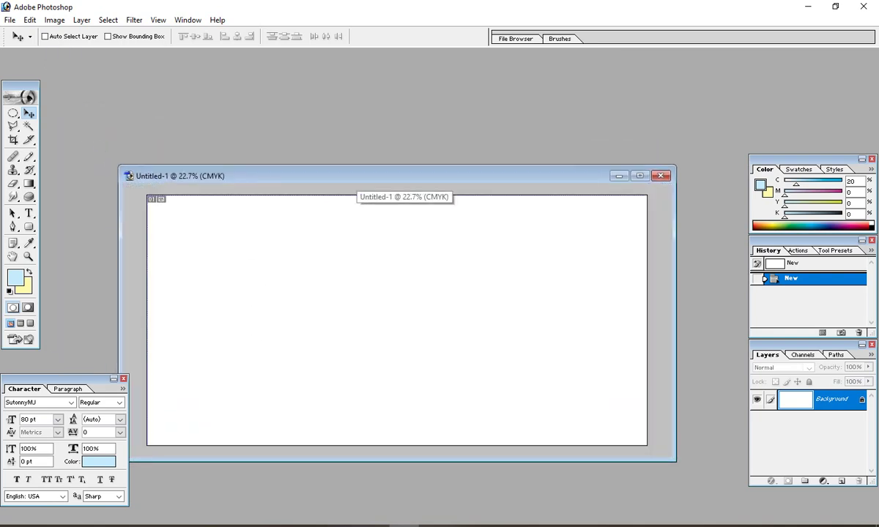
drag(357, 176, 340, 159)
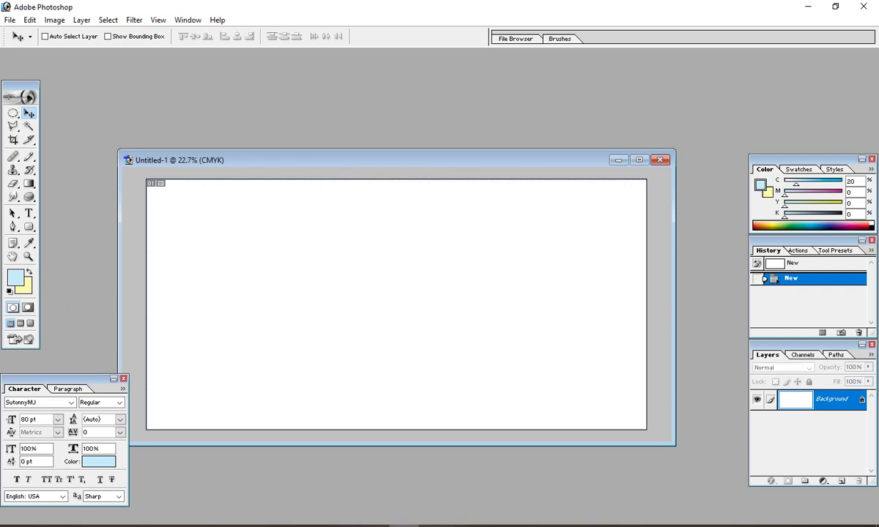
click(15, 278)
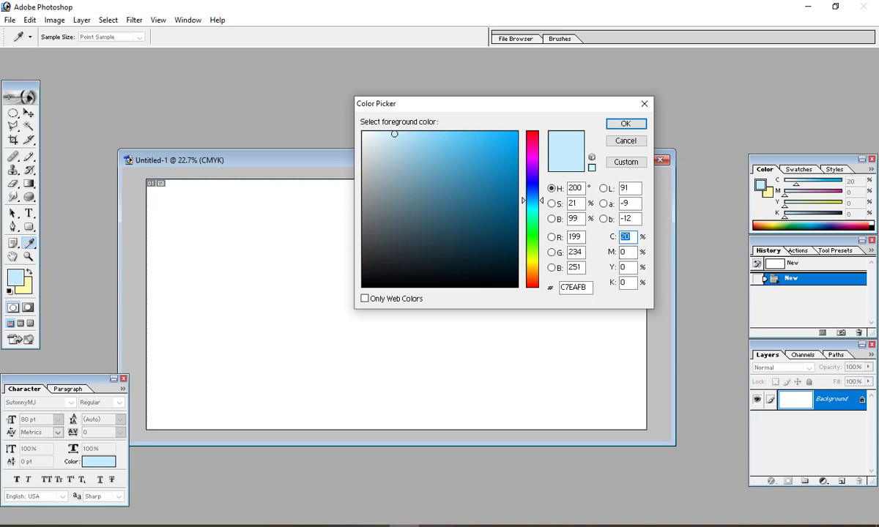
text(30)
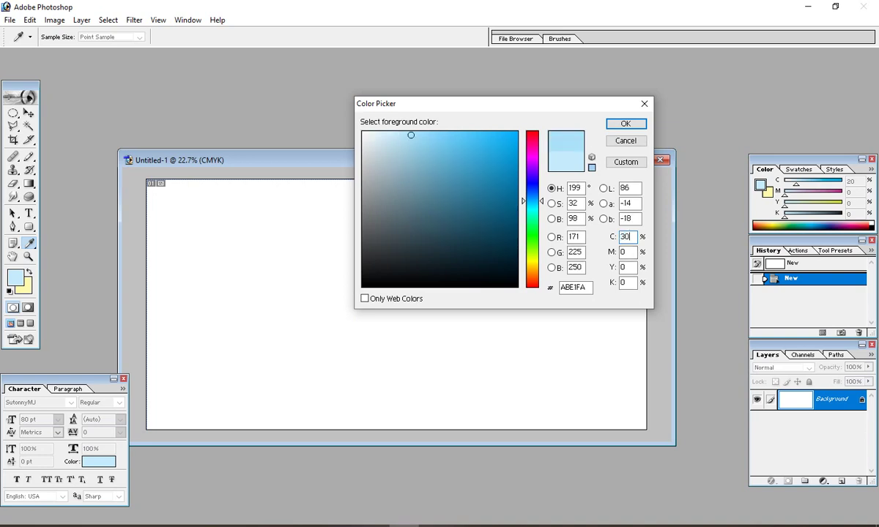
key(Return)
key(v)
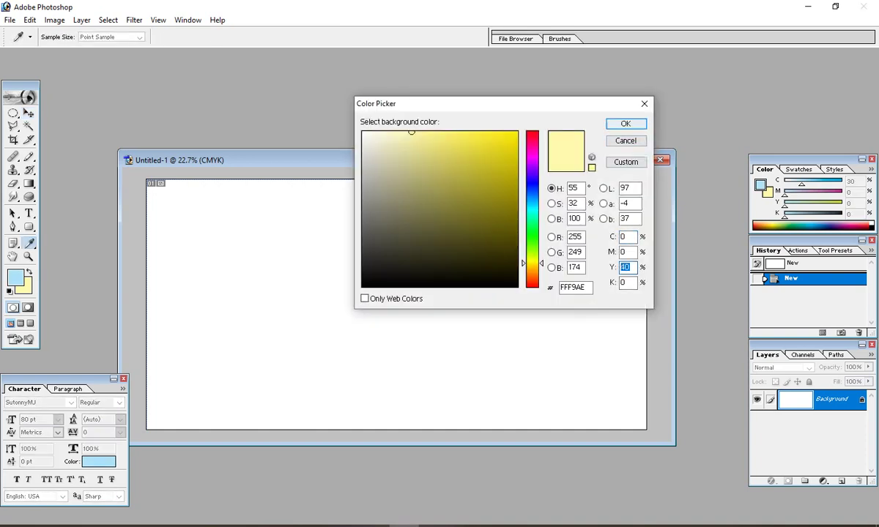
click(626, 124)
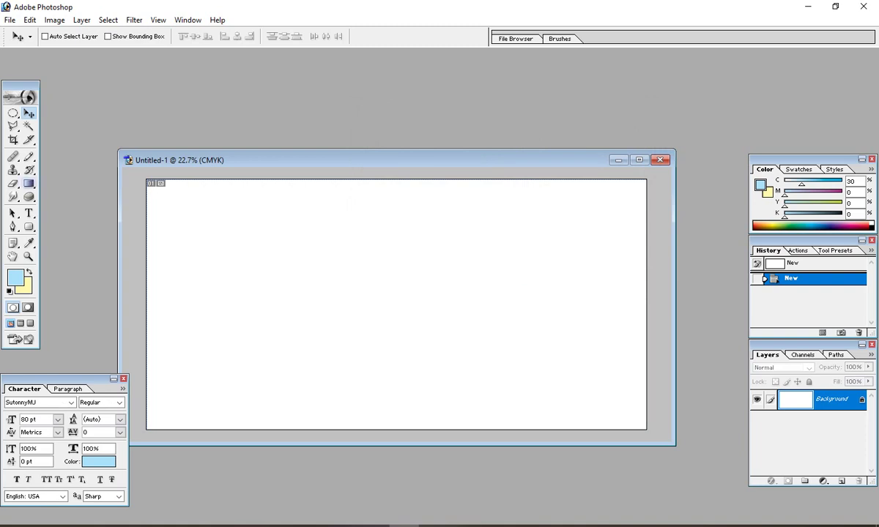
Step: Fill the background with a vertical linear gradient from light blue at the canvas top to pale yellow at its bottom
click(29, 183)
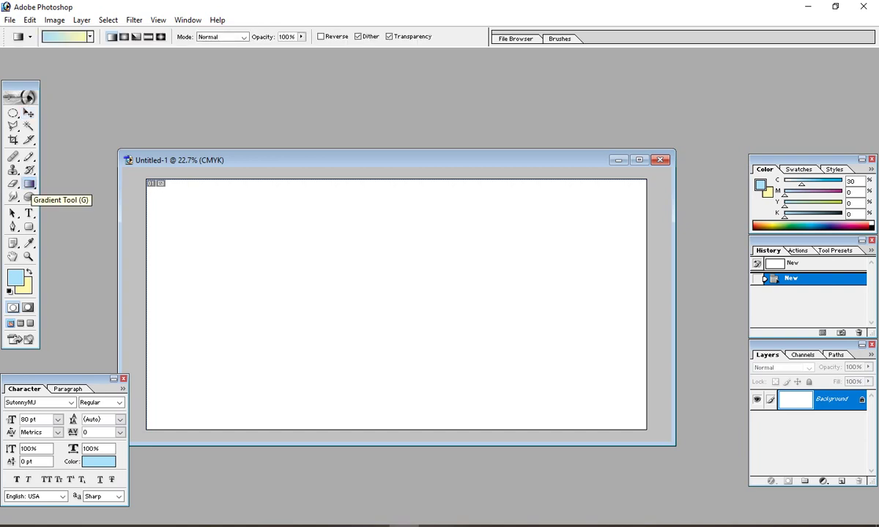
drag(350, 168, 350, 402)
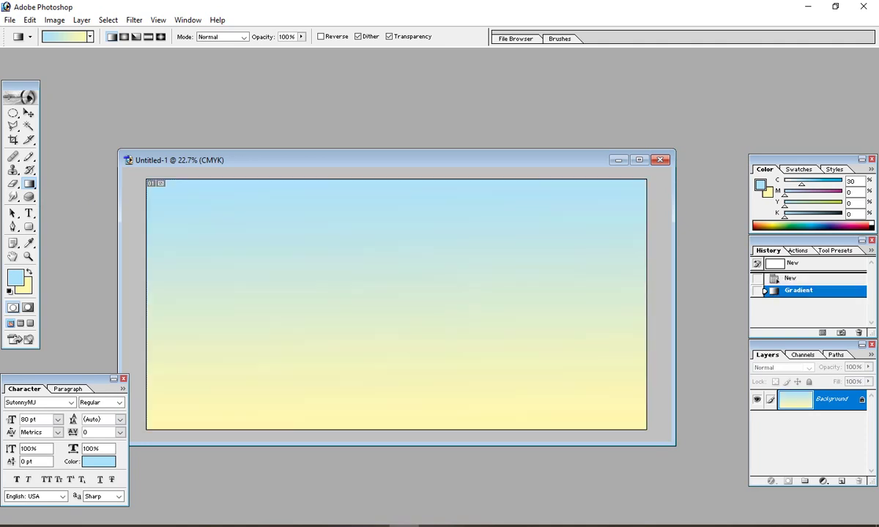
key(ctrl+plus)
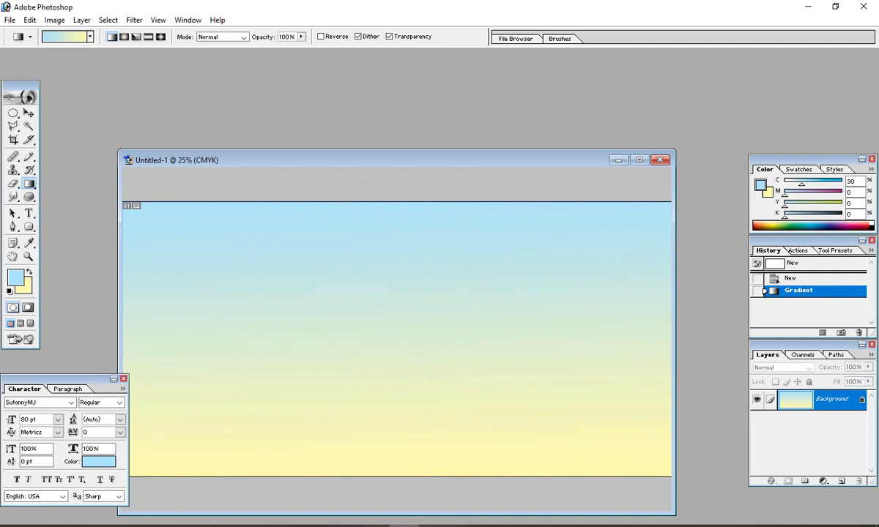
drag(675, 336, 805, 337)
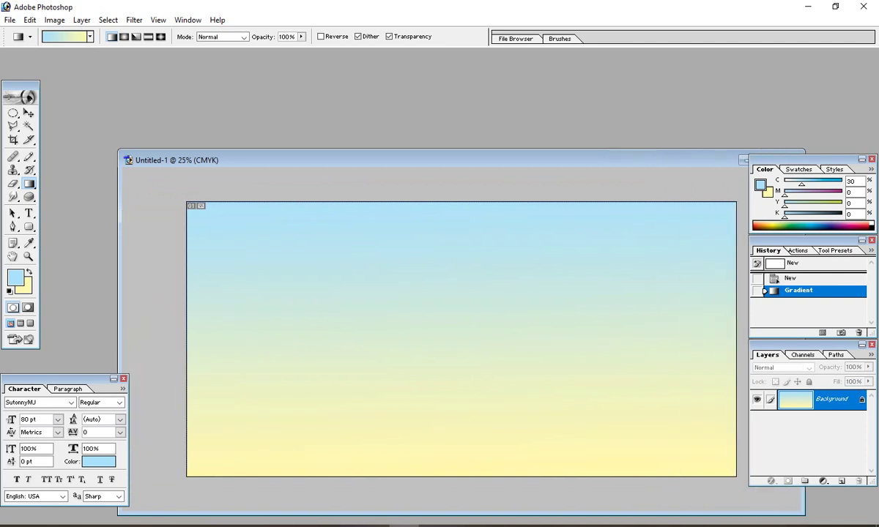
drag(469, 160, 442, 178)
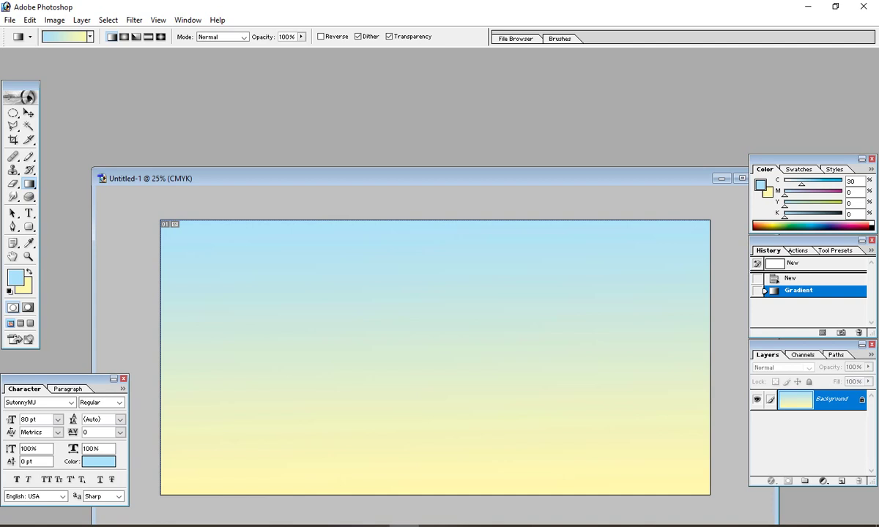
mouse_move(411, 178)
mouse_down()
mouse_move(411, 194)
mouse_move(408, 184)
mouse_up()
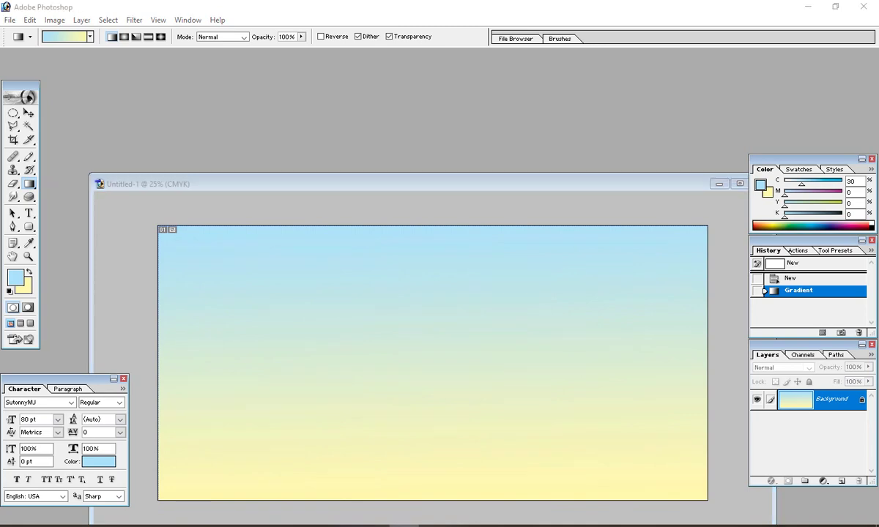
Step: Open the blue wave image 70746fb0cd9e493c2f32b2e34d66d0b6 from Downloads and copy it into the upper-left corner of the Untitled-1 canvas
key(ctrl+o)
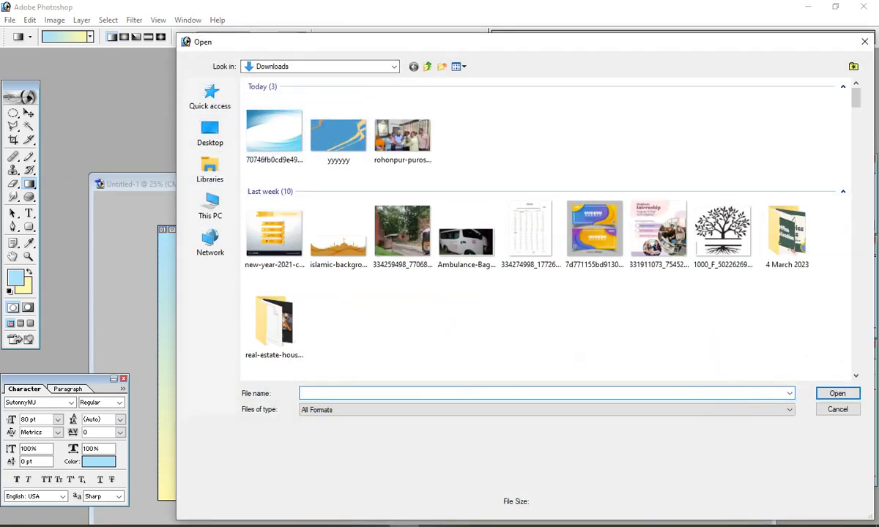
click(274, 130)
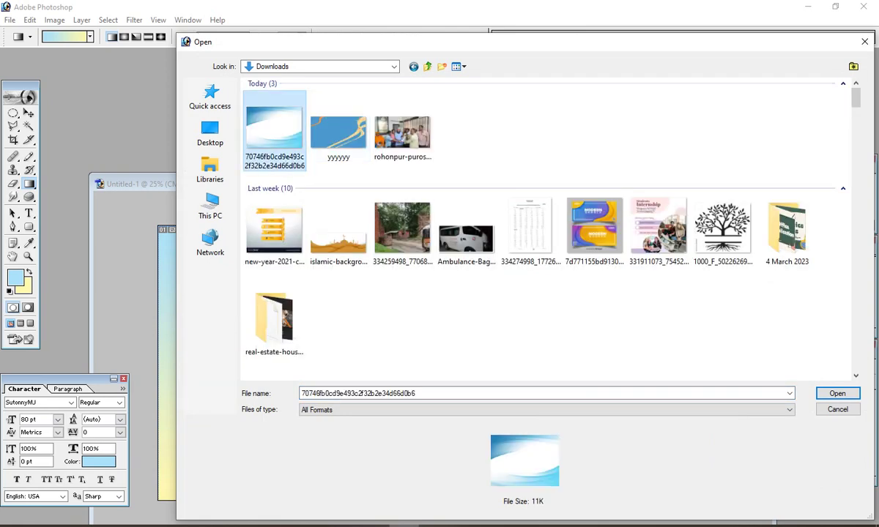
click(838, 394)
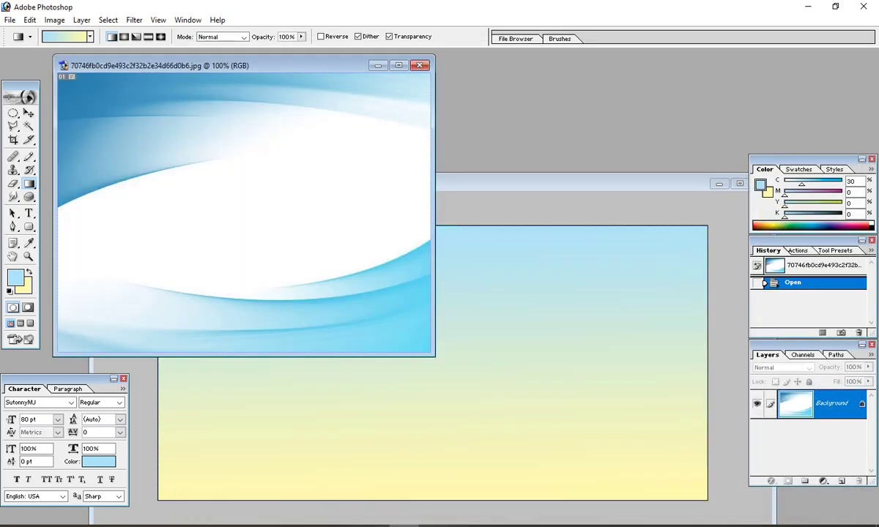
scroll(244, 213, down, 4)
click(28, 114)
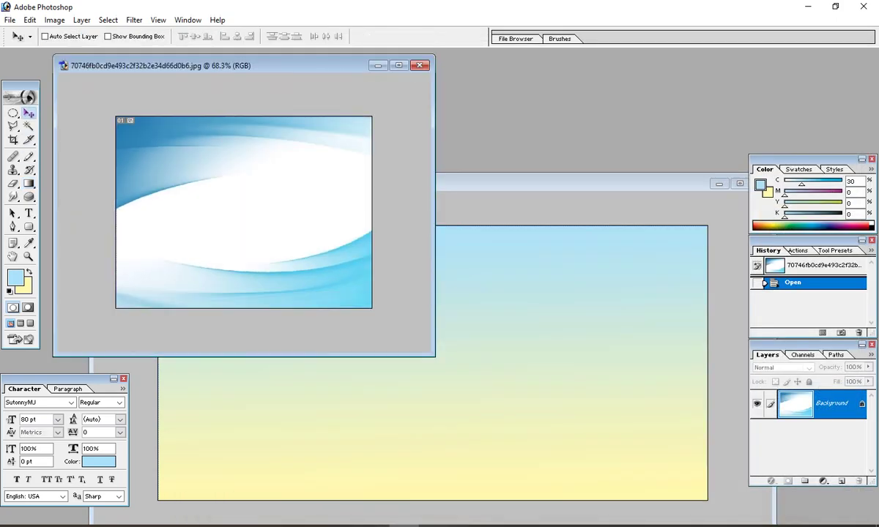
drag(244, 212, 205, 263)
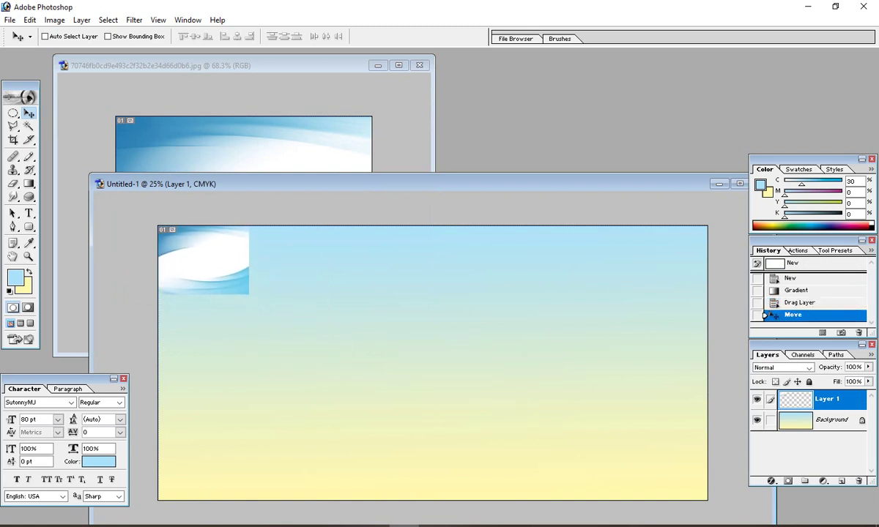
Step: Free-transform the wave layer to cover the whole canvas, stretching it to 590.2% width and 394.6% height
key(ctrl+t)
key(Right)
key(Right)
key(Right)
key(Right)
key(Right)
key(Right)
key(Right)
key(Right)
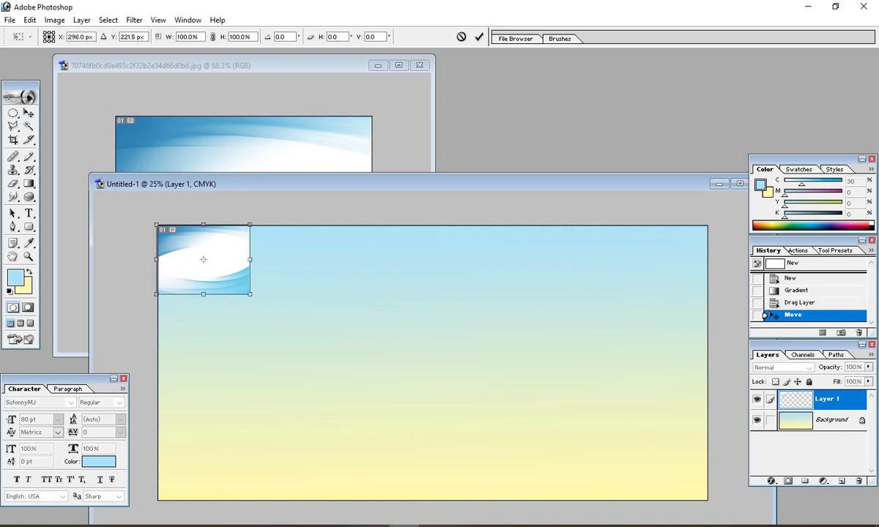
drag(250, 260, 707, 259)
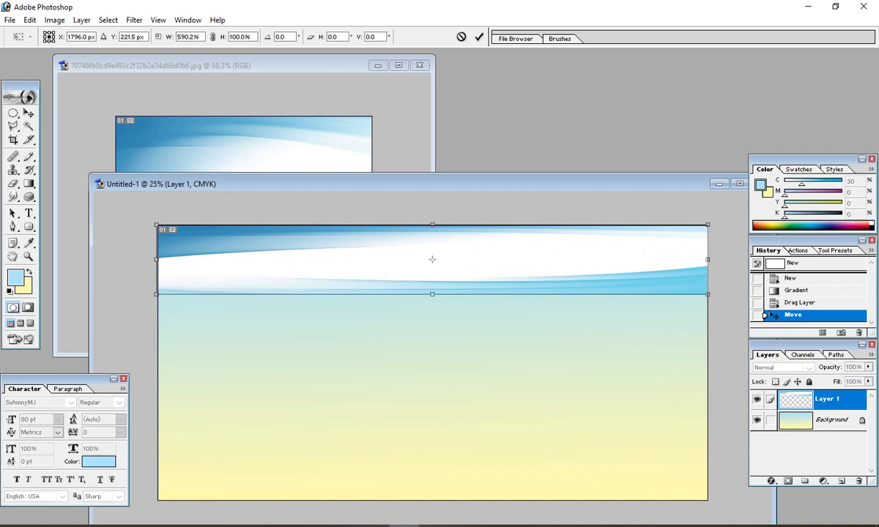
drag(432, 294, 433, 501)
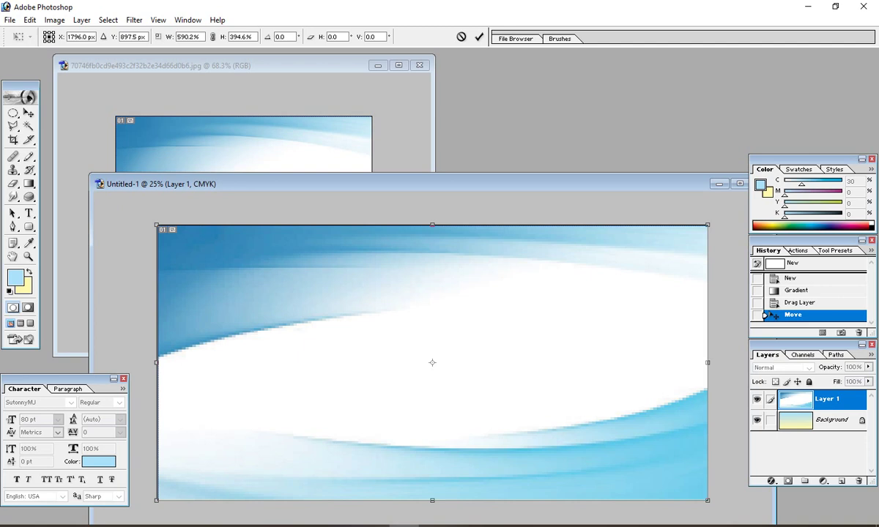
key(Return)
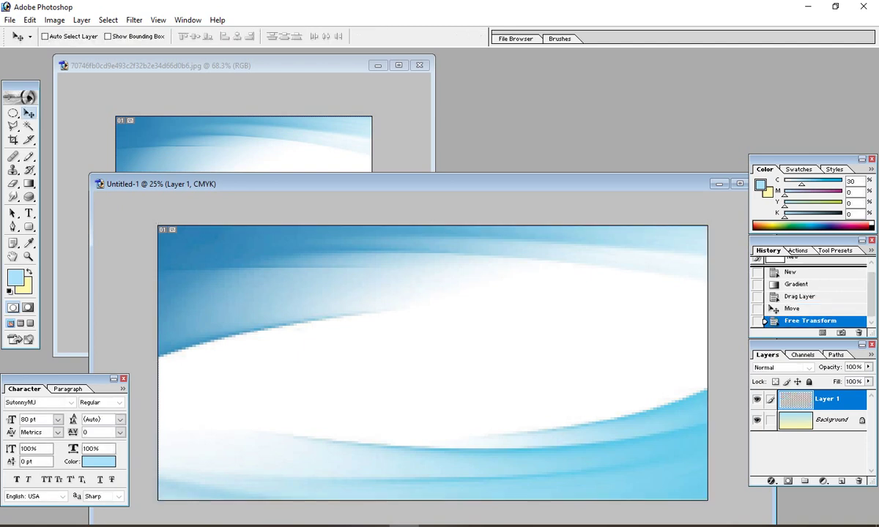
Step: Reduce the wave layer's opacity to 50% so it blends with the gradient background
key(ctrl+0)
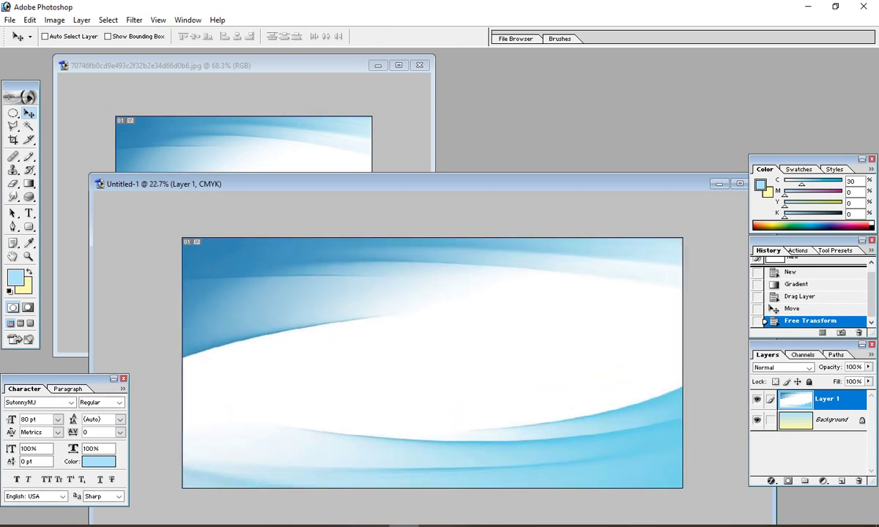
drag(432, 183, 383, 159)
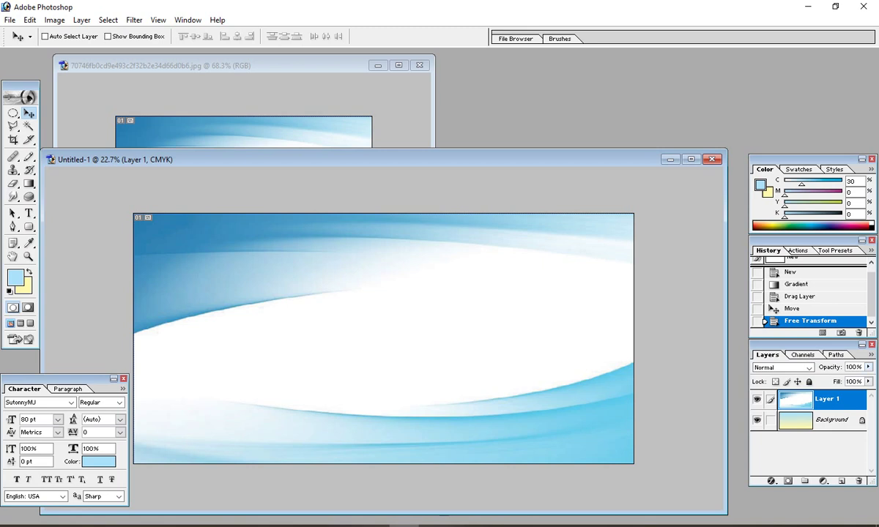
click(868, 367)
drag(868, 379, 836, 380)
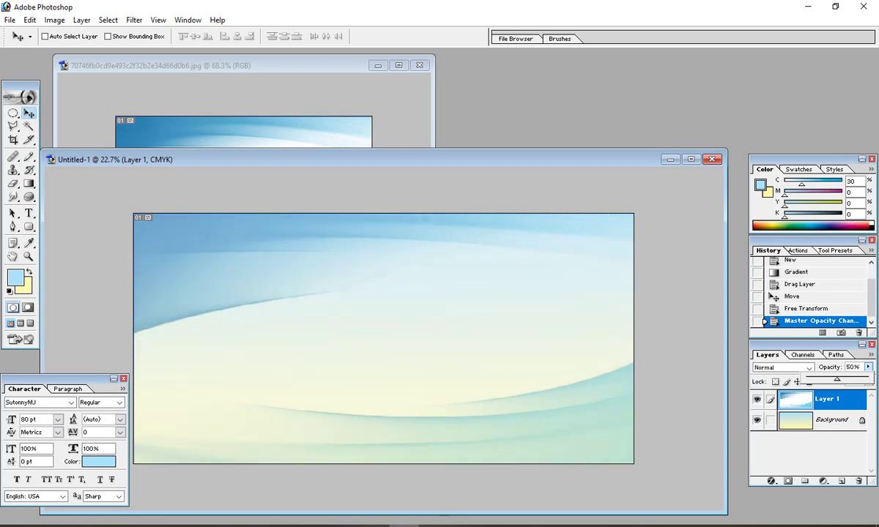
Step: Close the source wave image 70746fb0cd9e493c2f32b2e34d66d0b6.jpg and reposition the Untitled-1 document in the workspace
key(Return)
scroll(383, 338, down, 4)
scroll(383, 339, up, 3)
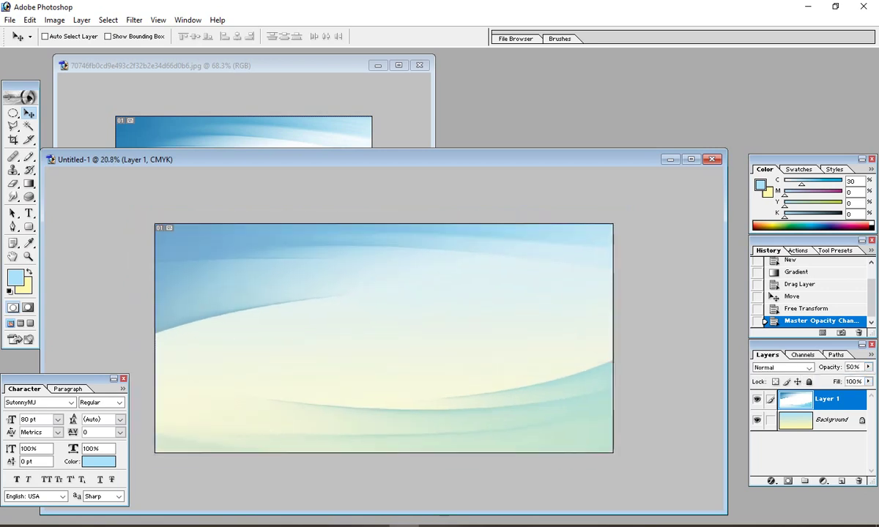
click(308, 66)
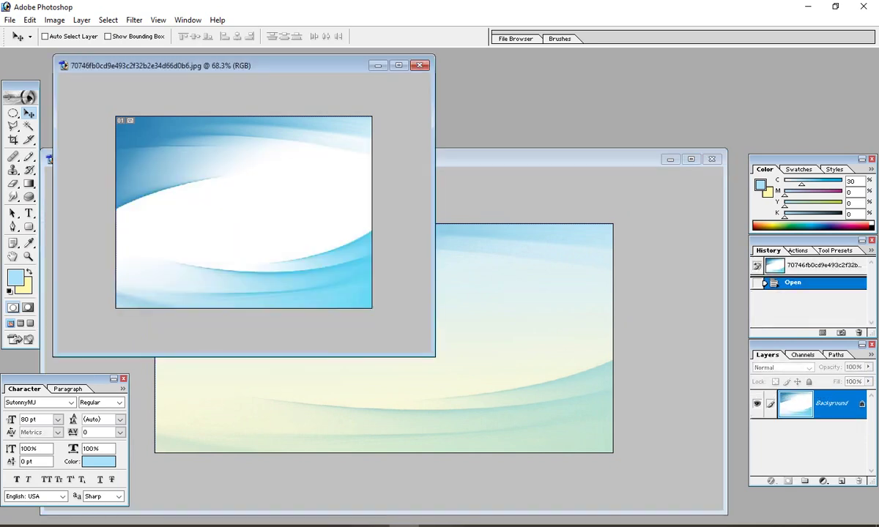
click(419, 65)
drag(432, 159, 457, 135)
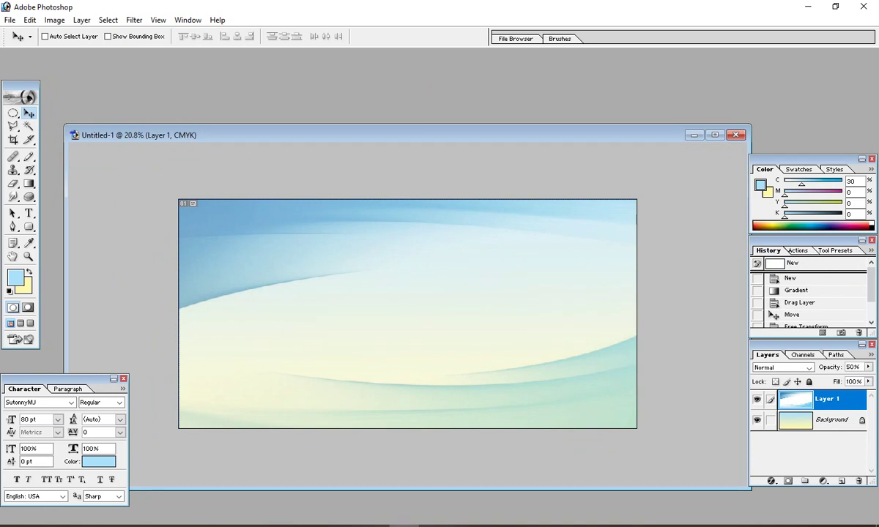
scroll(408, 314, up, 1)
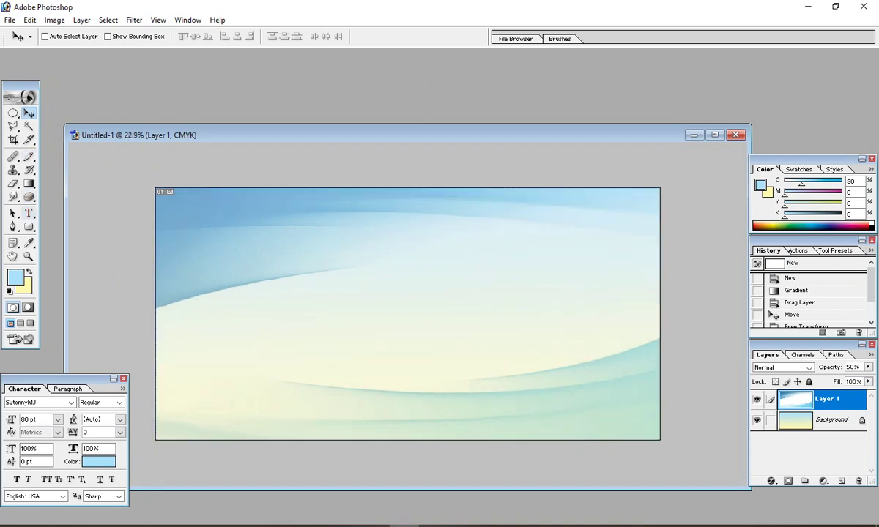
Step: Start a text layer in the canvas's upper-left area and enter trial Bengali text, ending with the word আমার
key(t)
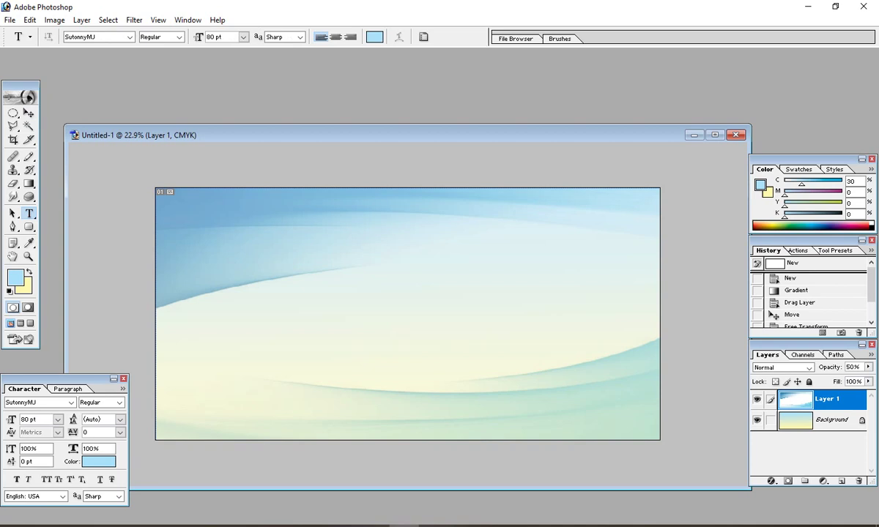
click(233, 239)
text(হতকবহ)
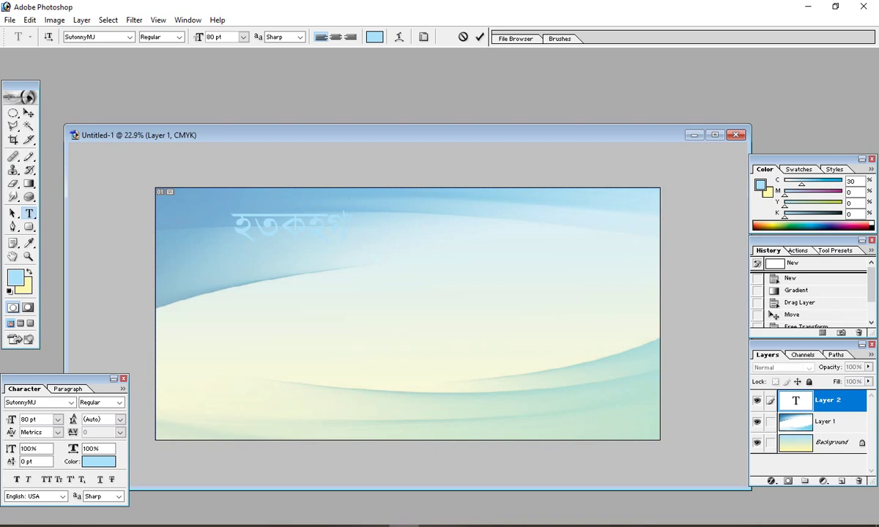
key(ctrl+a)
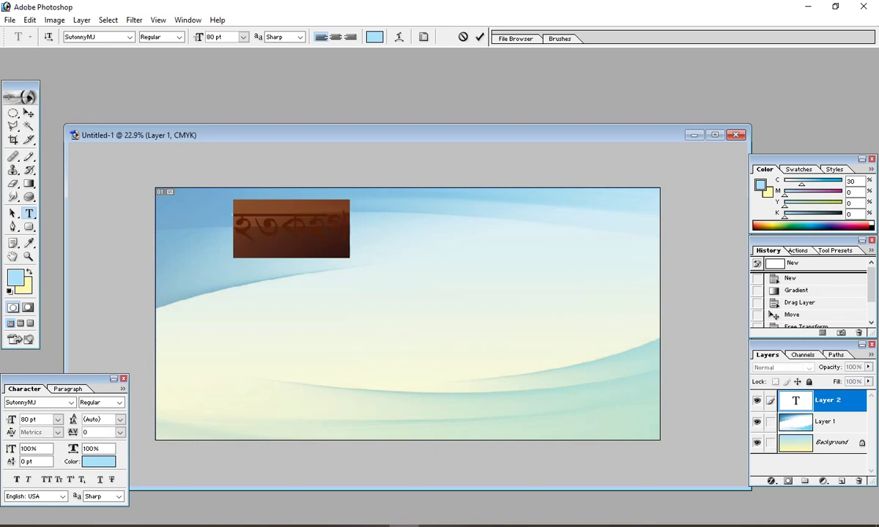
text(মভসলনম্বাম)
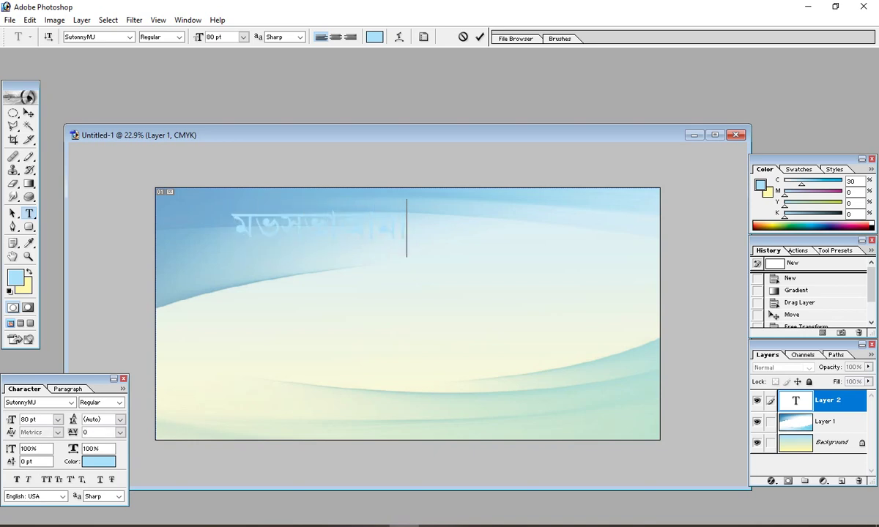
key(ctrl+a)
text(আমার)
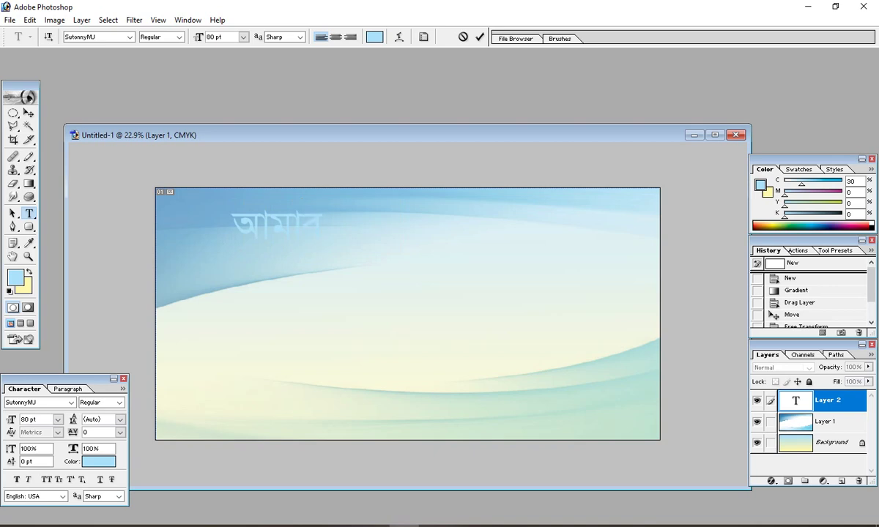
Step: Copy the first two lines of the Bengali text from the Word document and replace the Photoshop trial text with them
key(alt+Tab)
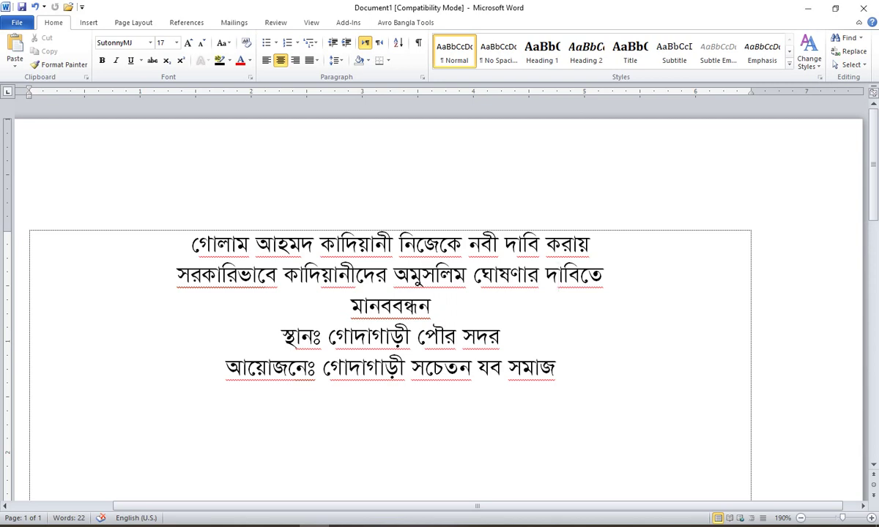
drag(614, 275, 188, 244)
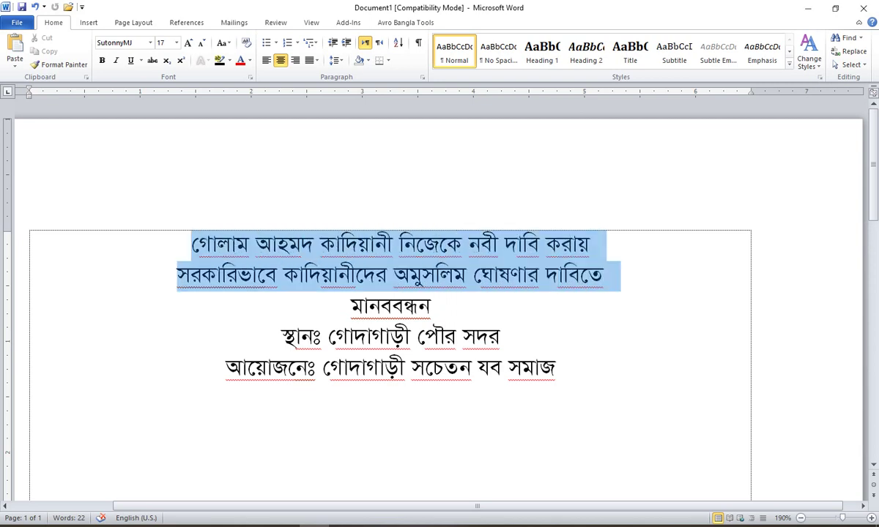
click(48, 51)
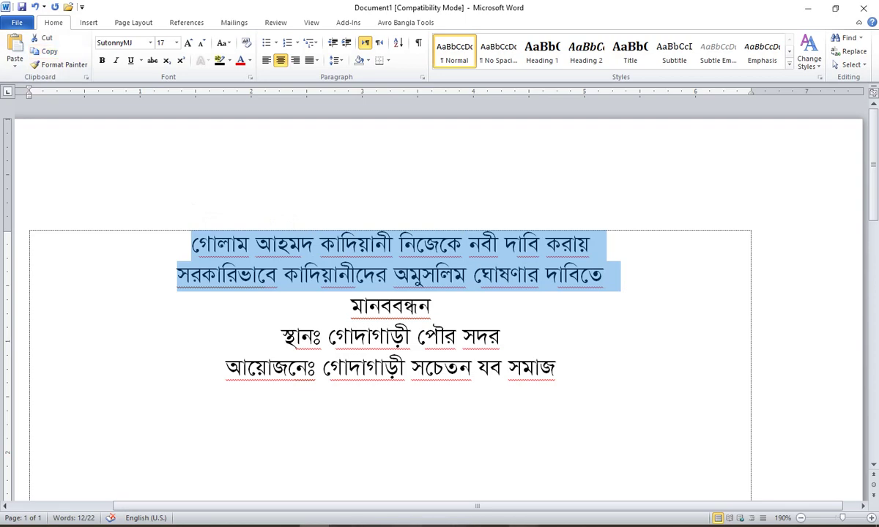
key(alt+Tab)
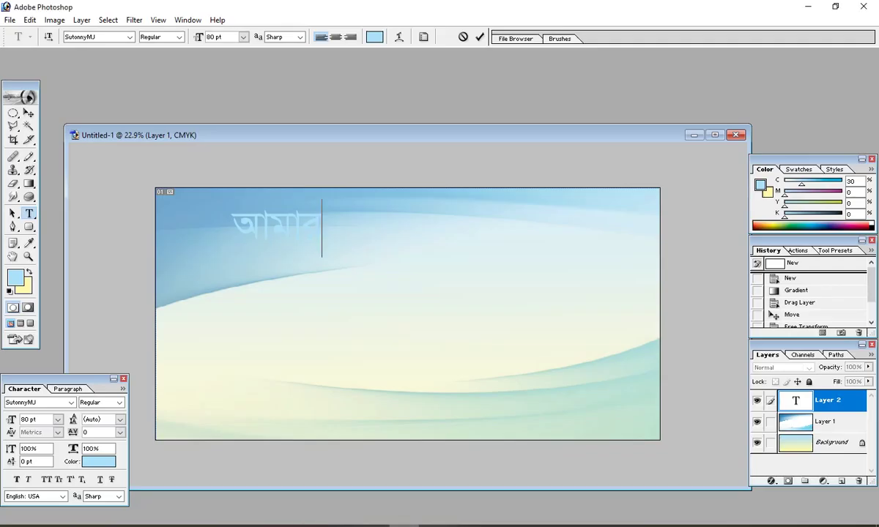
key(ctrl+a)
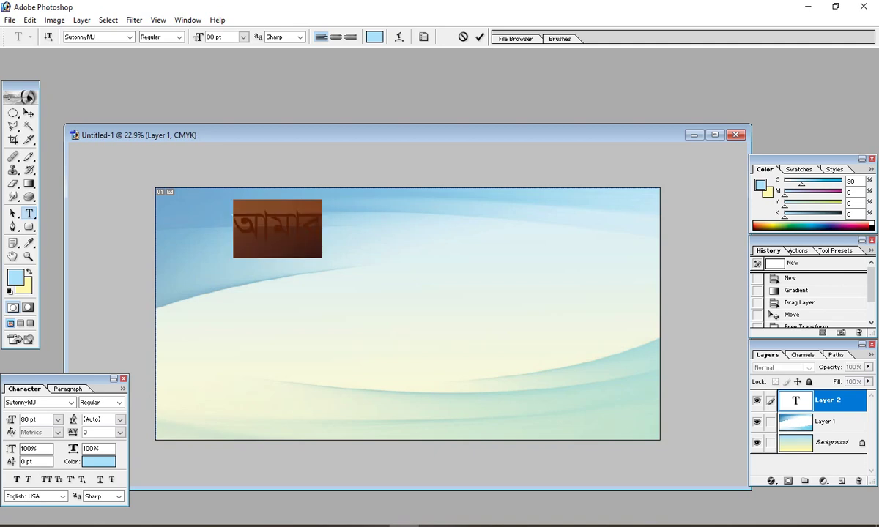
key(ctrl+v)
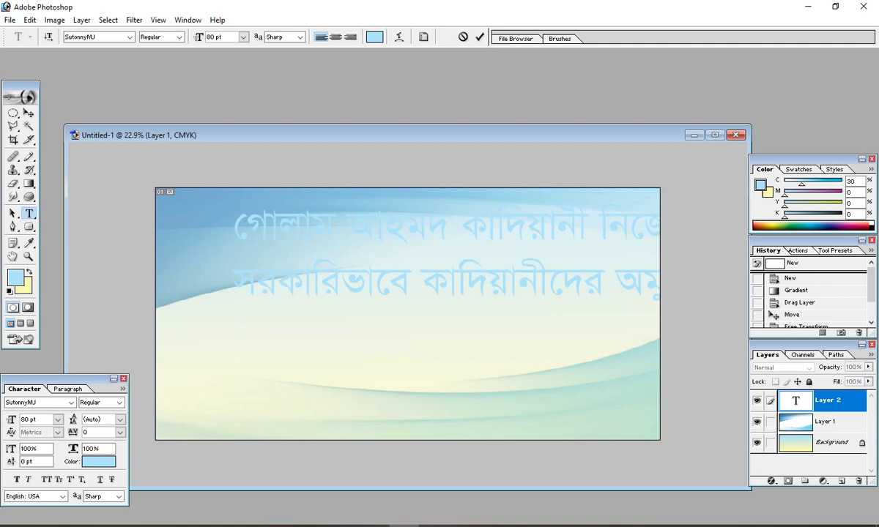
Step: Recolour the whole two-line headline from the colour picker with CMYK values 0, 0, 0 and 100%
key(ctrl+a)
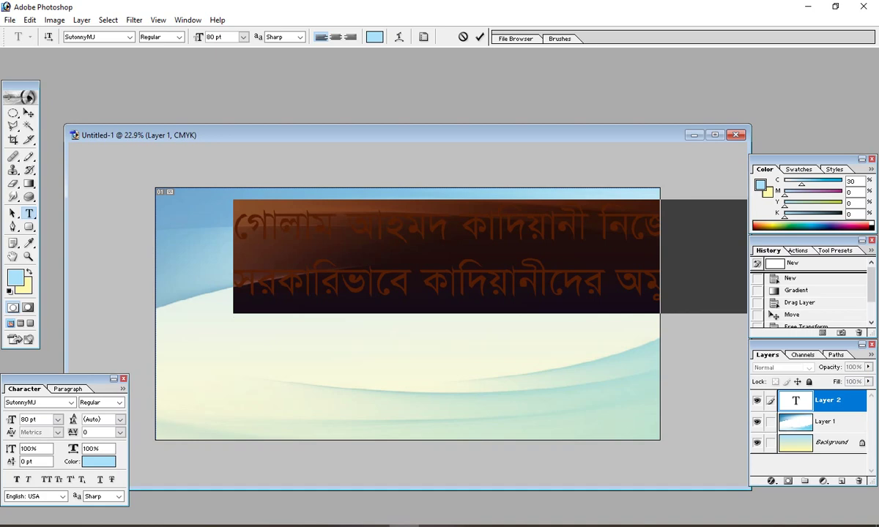
click(374, 36)
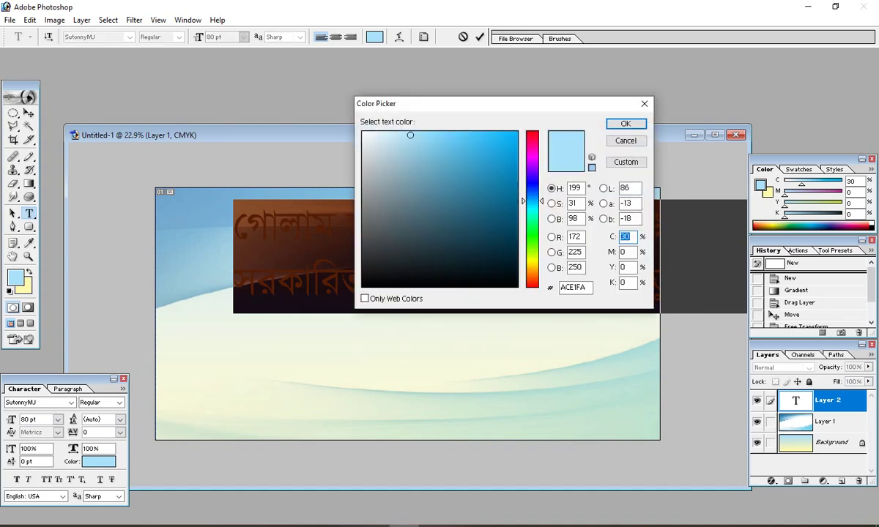
mouse_move(399, 205)
mouse_down()
mouse_move(379, 271)
mouse_move(362, 287)
mouse_up()
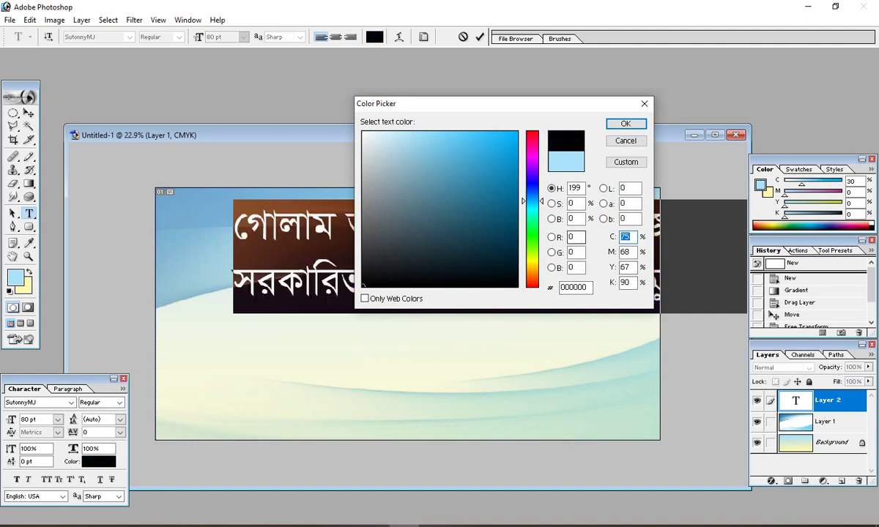
text(0)
key(Tab)
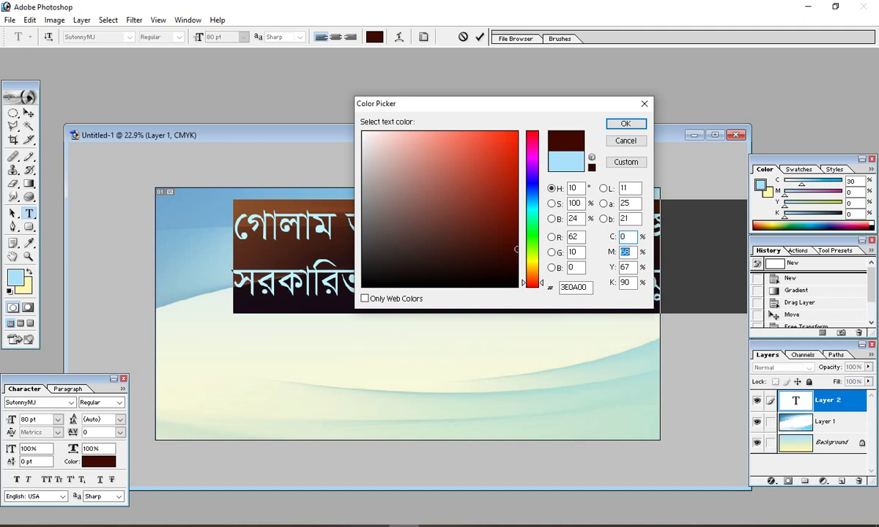
text(0)
key(Tab)
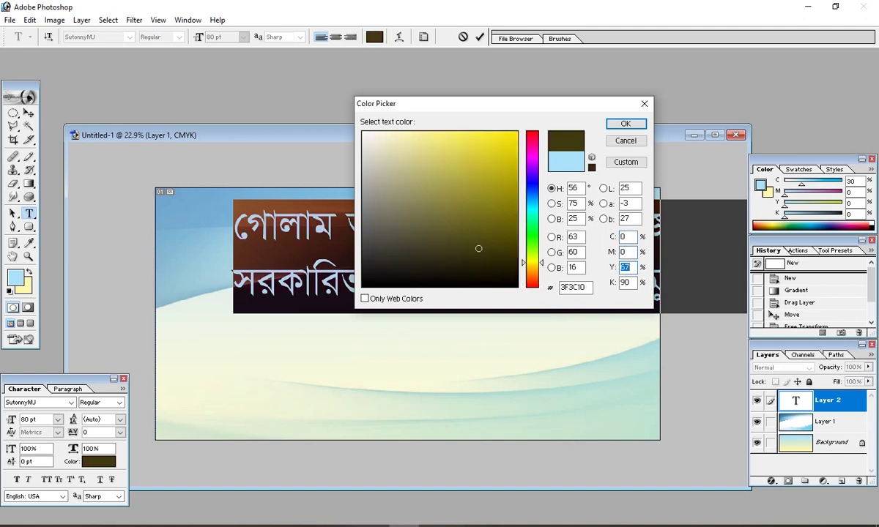
text(0)
key(Tab)
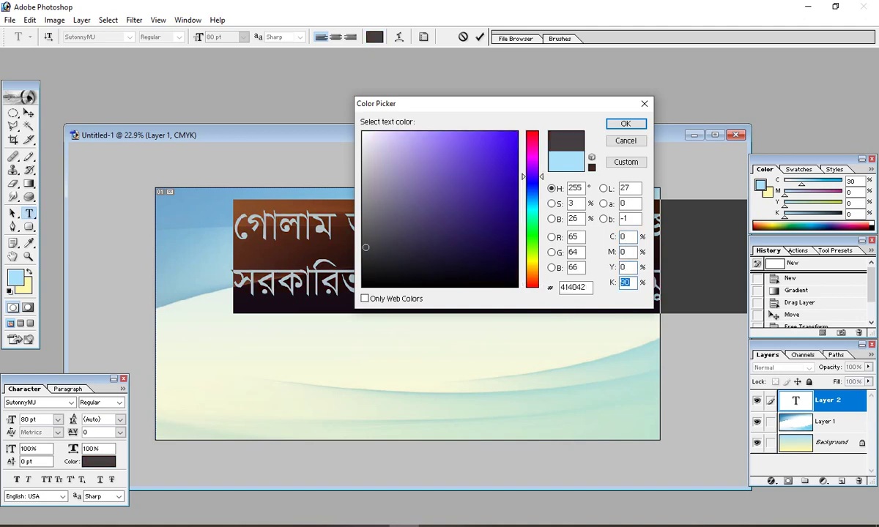
text(100)
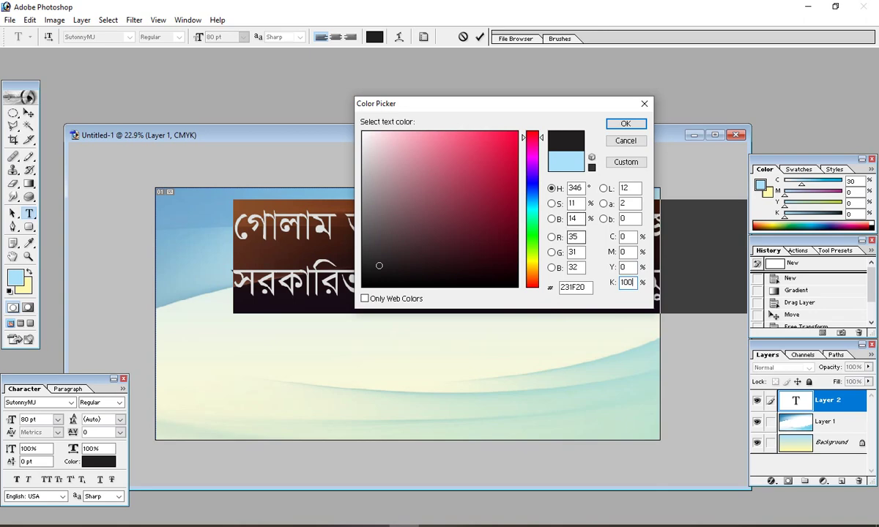
Step: Raise the headline colour's magenta and yellow to 100% each and apply it to the text
drag(468, 104, 155, 304)
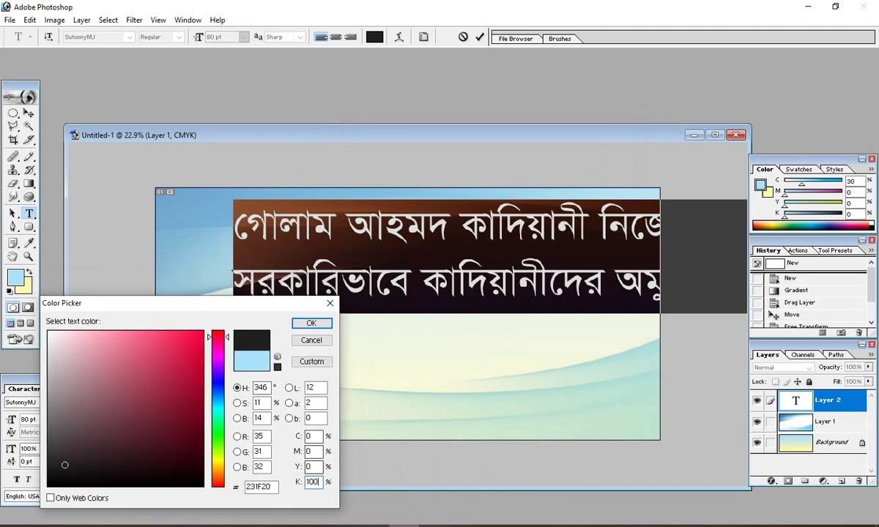
double_click(313, 482)
double_click(310, 452)
text(100)
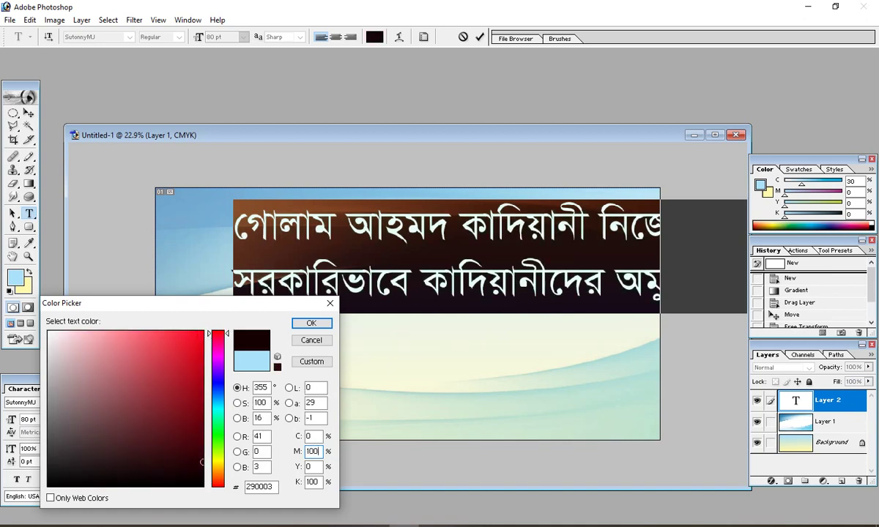
key(Tab)
text(100)
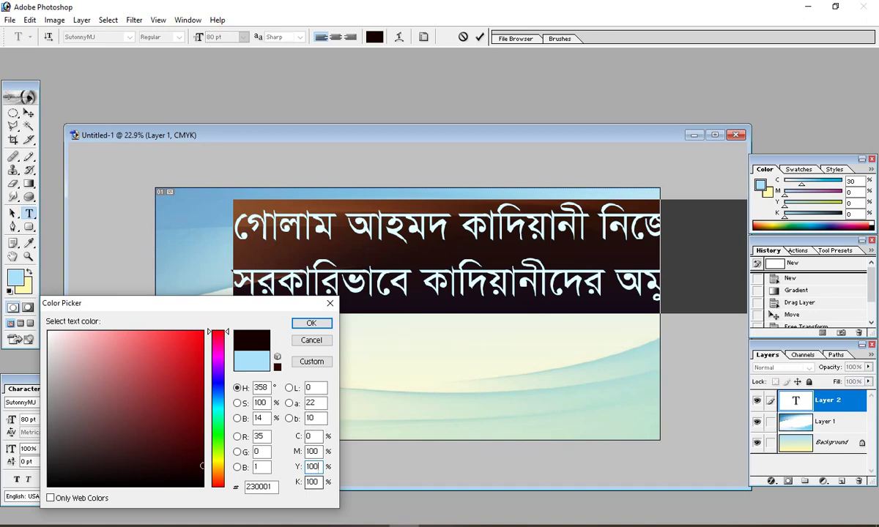
key(Return)
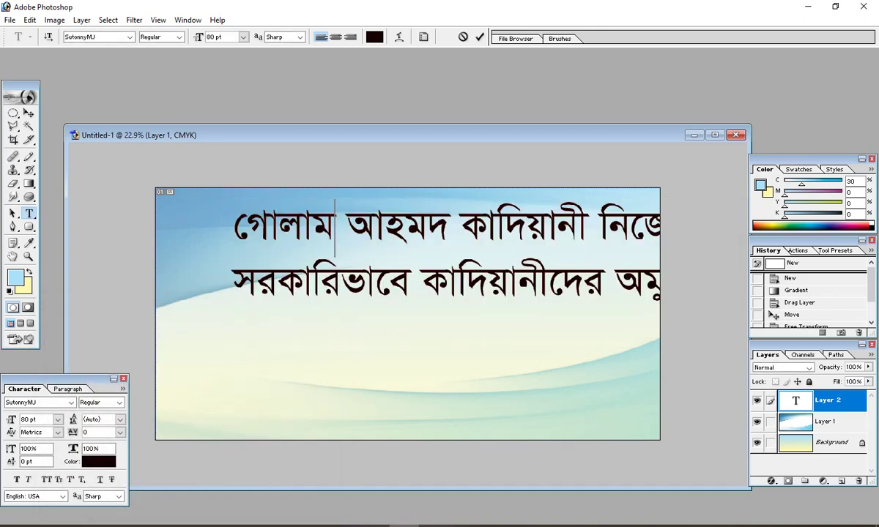
Step: Move the headline toward the canvas's left edge and set its font size to 50 pt so both lines fit
drag(411, 344, 342, 337)
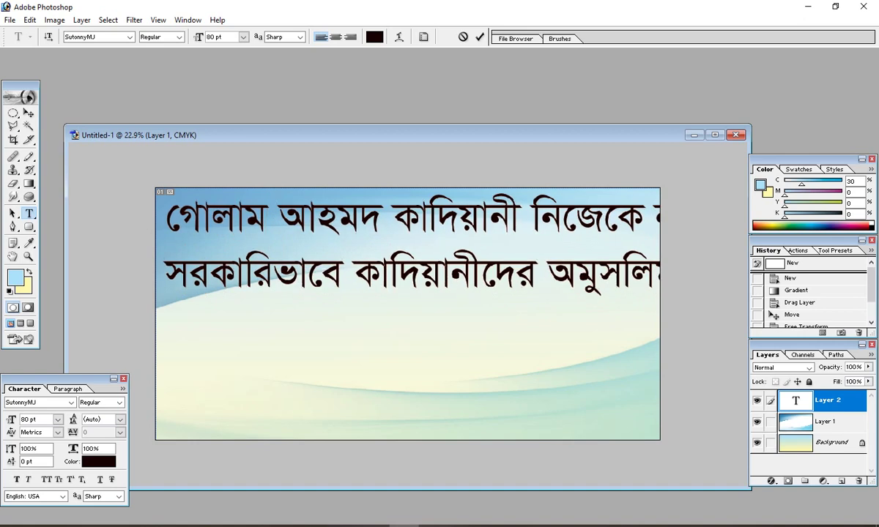
key(ctrl+a)
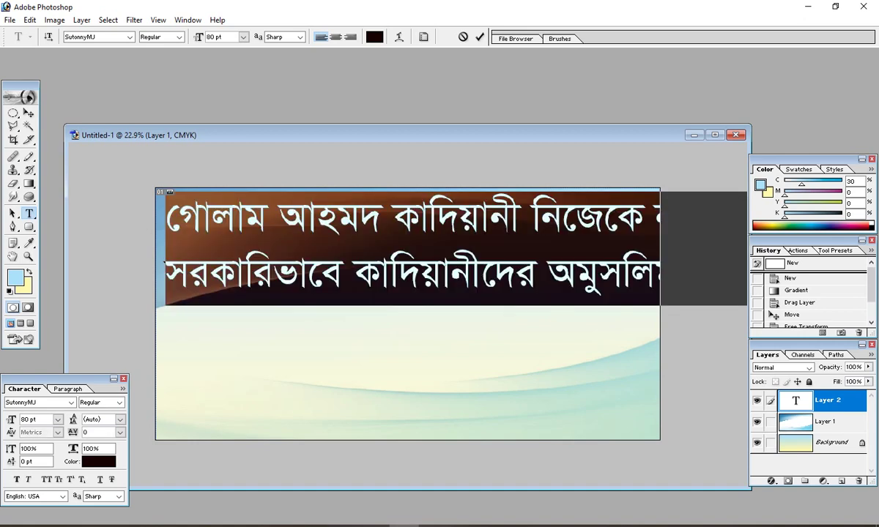
click(199, 37)
text(60)
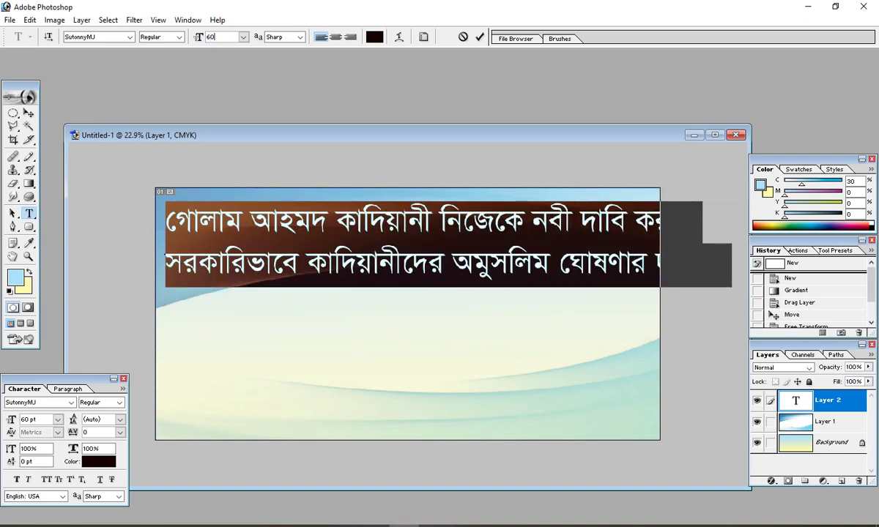
click(198, 36)
text(50)
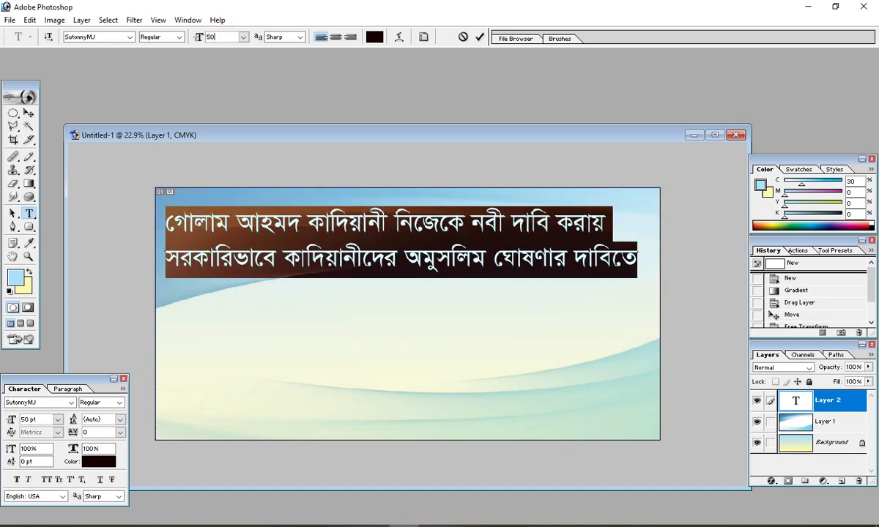
click(301, 225)
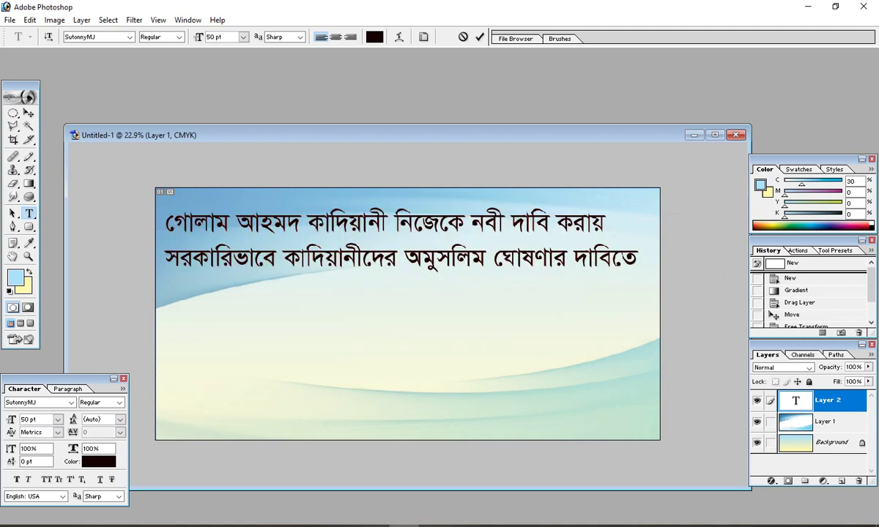
Step: Center-align the two headline lines and position them centrally along the top of the canvas
drag(304, 304, 319, 296)
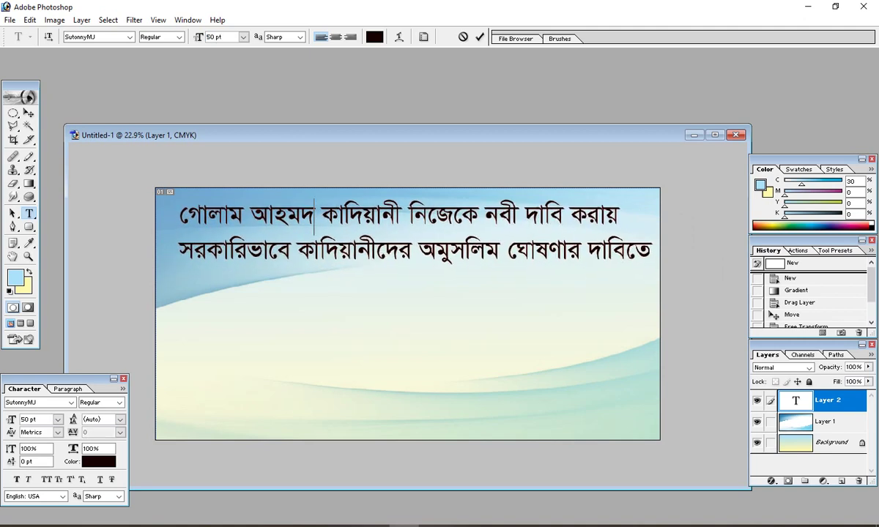
key(ctrl+a)
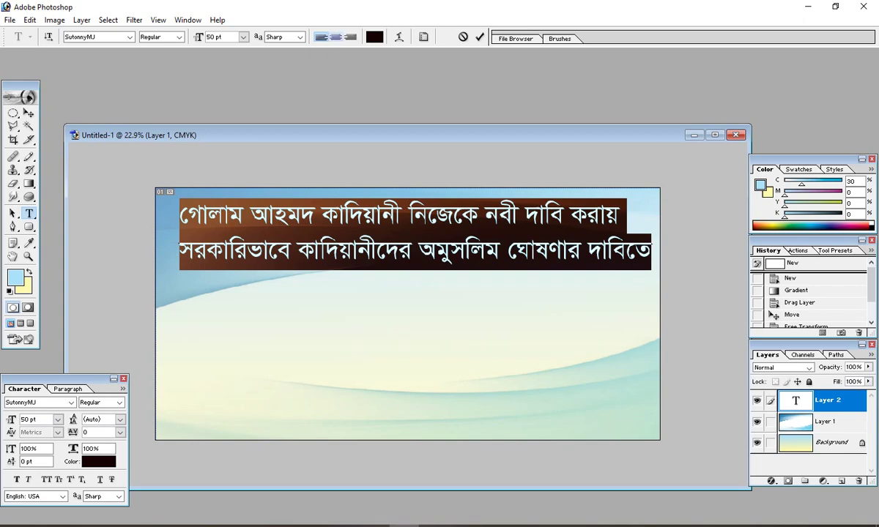
key(ctrl+shift+r)
key(ctrl+shift+c)
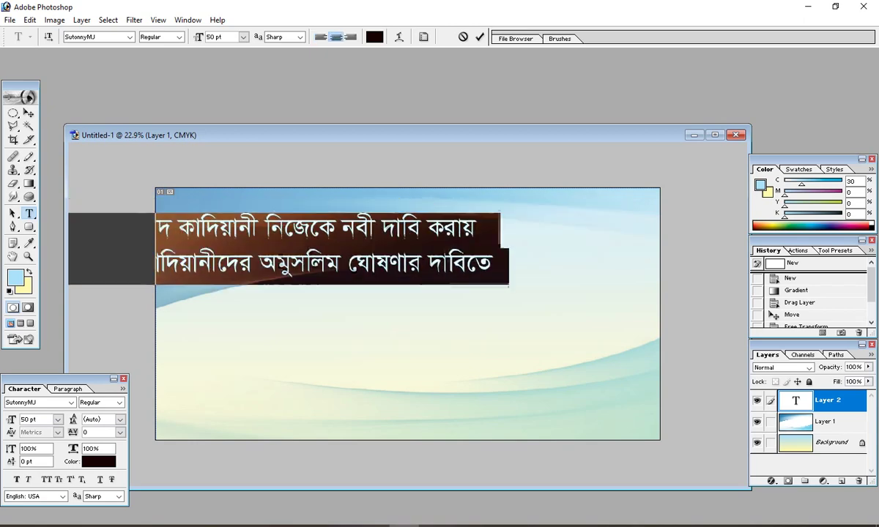
drag(400, 315, 407, 294)
click(427, 246)
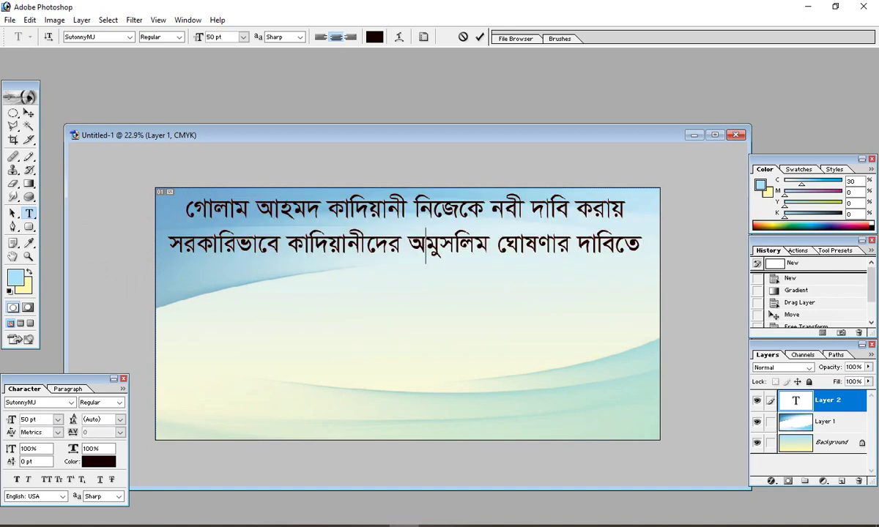
Step: Commit the headline, copy the word "মানববন্ধন" from the Word document and add it to the Photoshop banner as new text below the headline
click(28, 113)
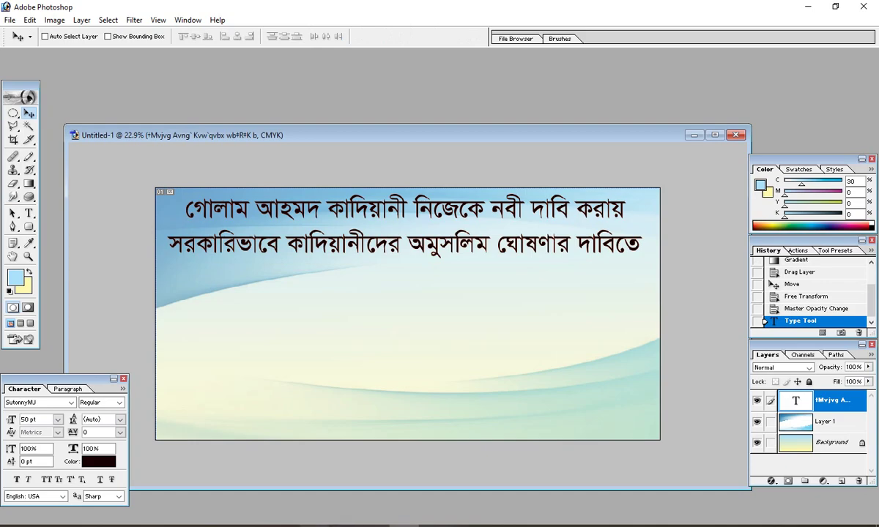
click(313, 526)
drag(351, 306, 430, 306)
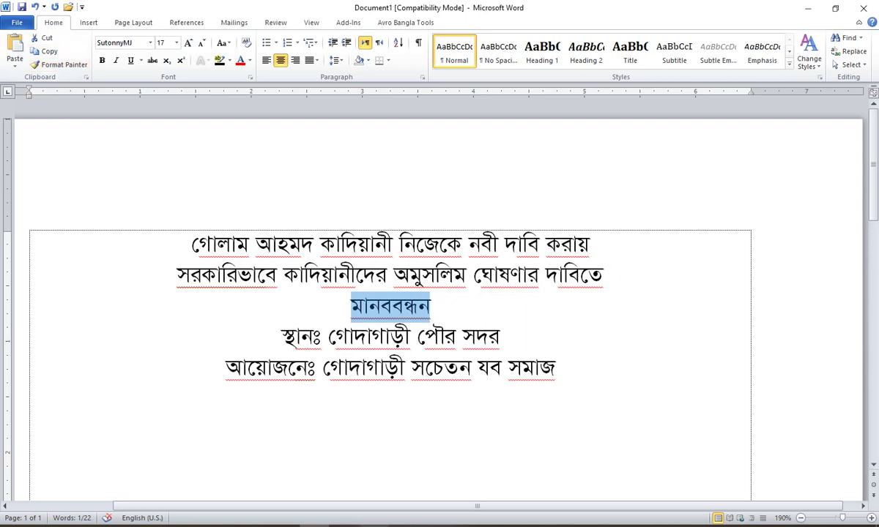
click(406, 526)
click(28, 213)
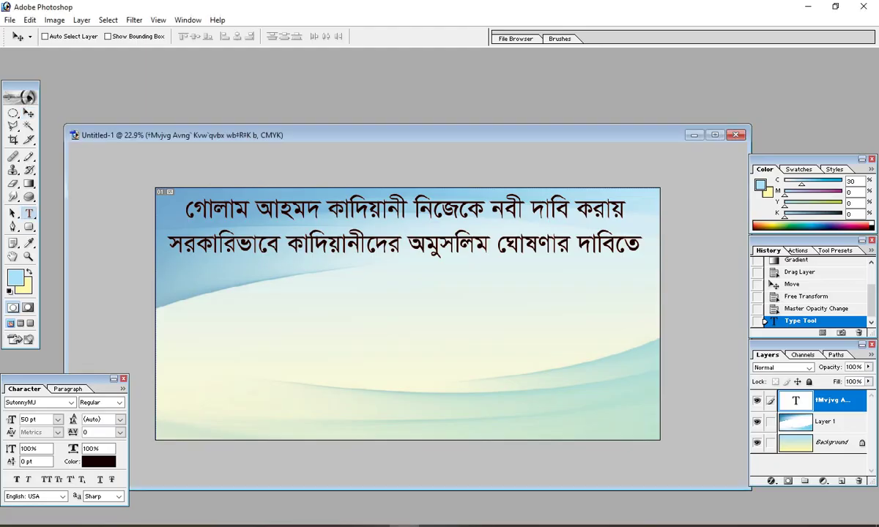
click(407, 311)
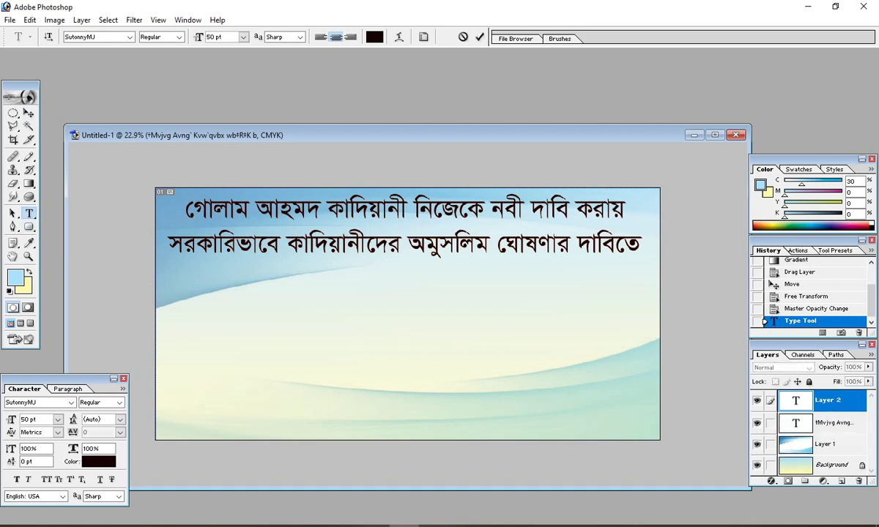
text(মানববন্ধন)
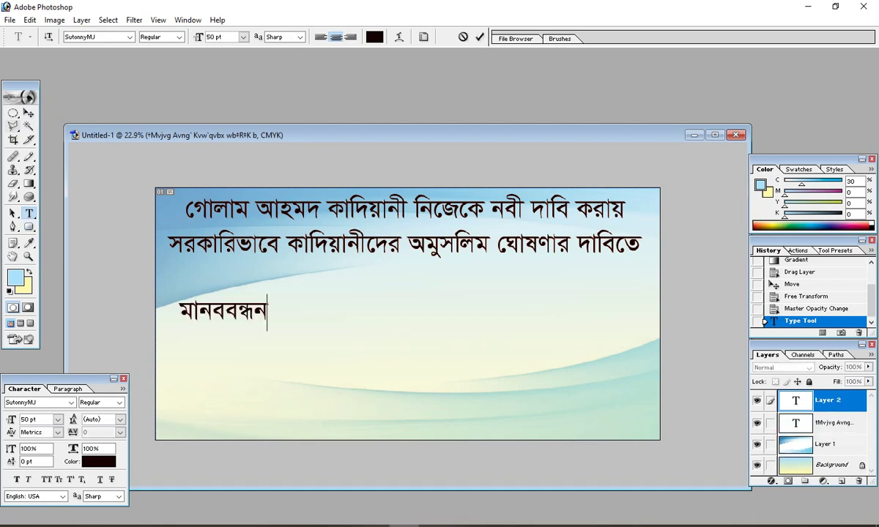
Step: Free-transform "মানববন্ধন" into a large title and center it just below the two-line headline
click(29, 113)
drag(223, 311, 284, 285)
key(ctrl+t)
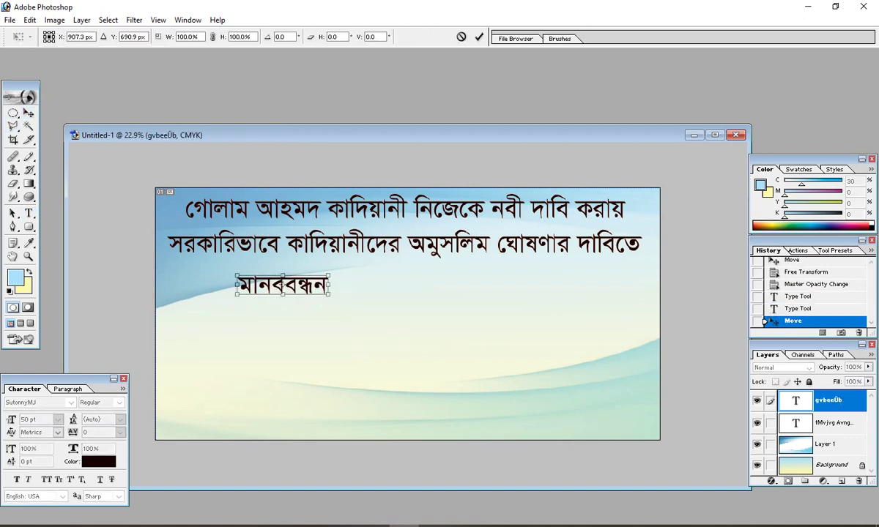
drag(329, 294, 605, 364)
drag(476, 326, 470, 314)
key(Return)
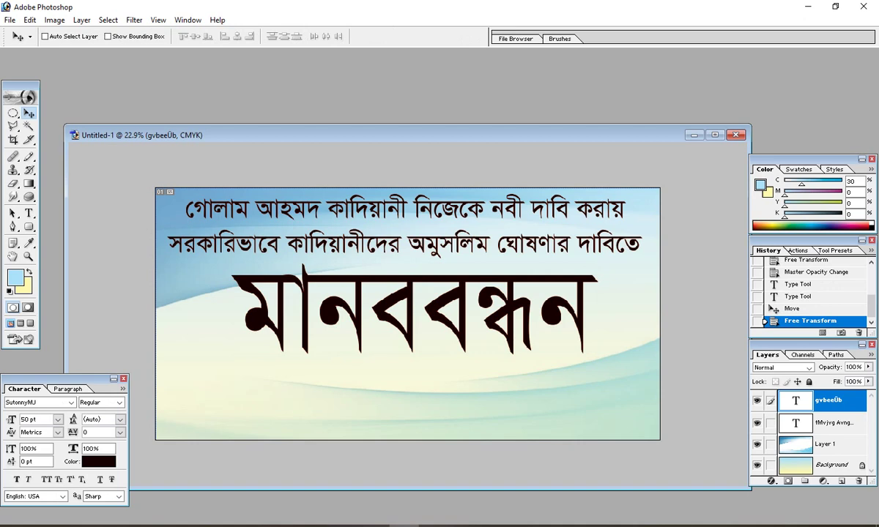
Step: Copy the venue line "স্থানঃ গোদাগাড়ী পৌর সদর" from the Word document and paste it into the Photoshop banner as new text below the title
key(alt+Tab)
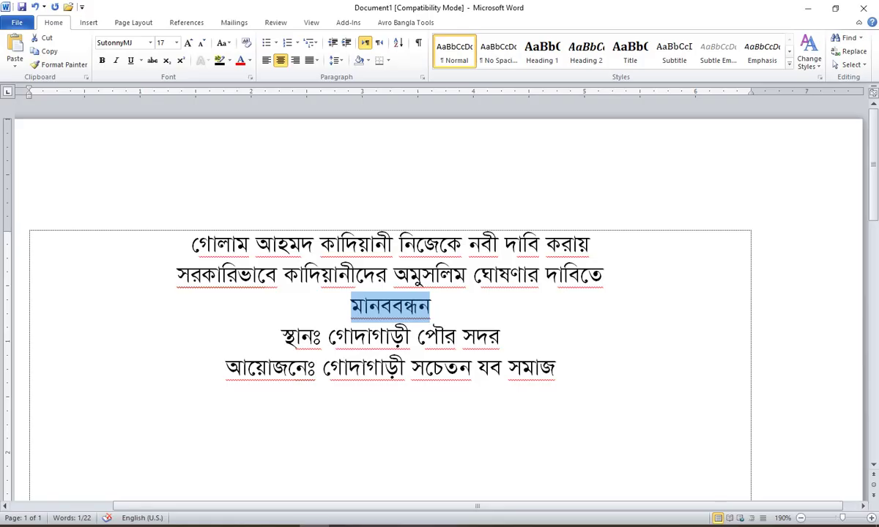
drag(281, 336, 555, 370)
triple_click(489, 337)
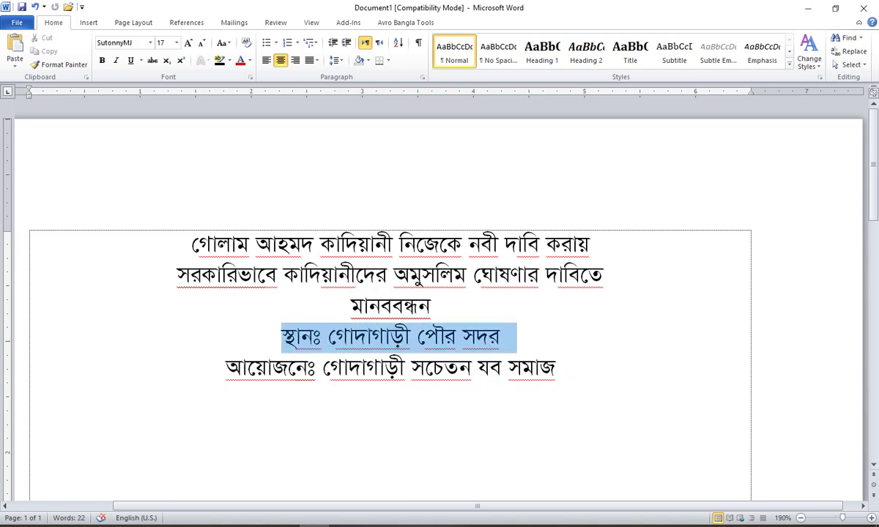
click(49, 52)
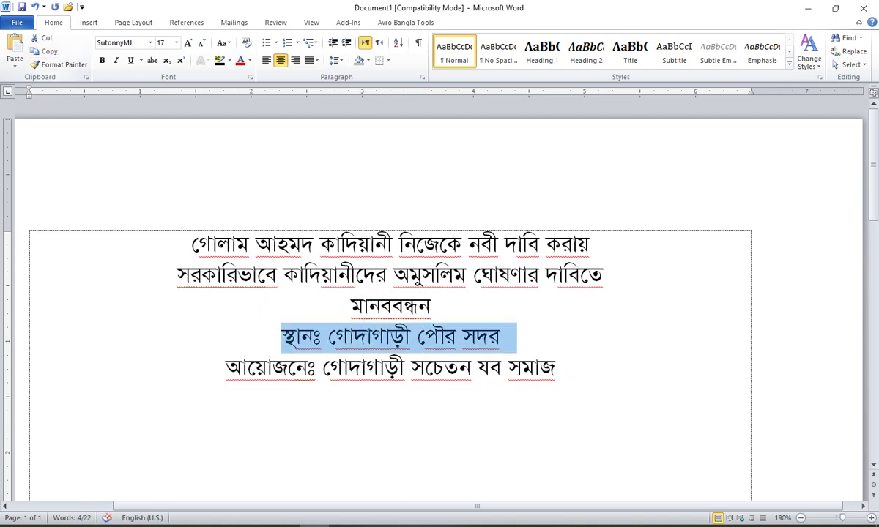
click(406, 526)
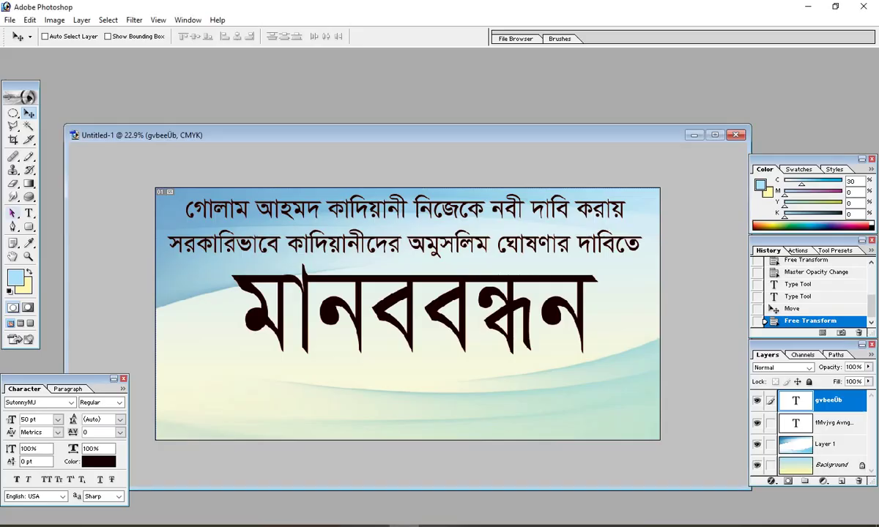
click(29, 213)
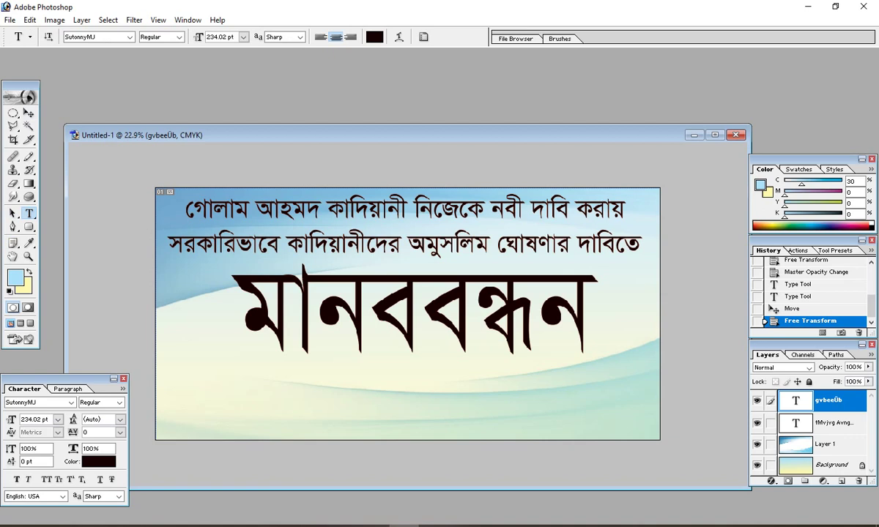
click(185, 392)
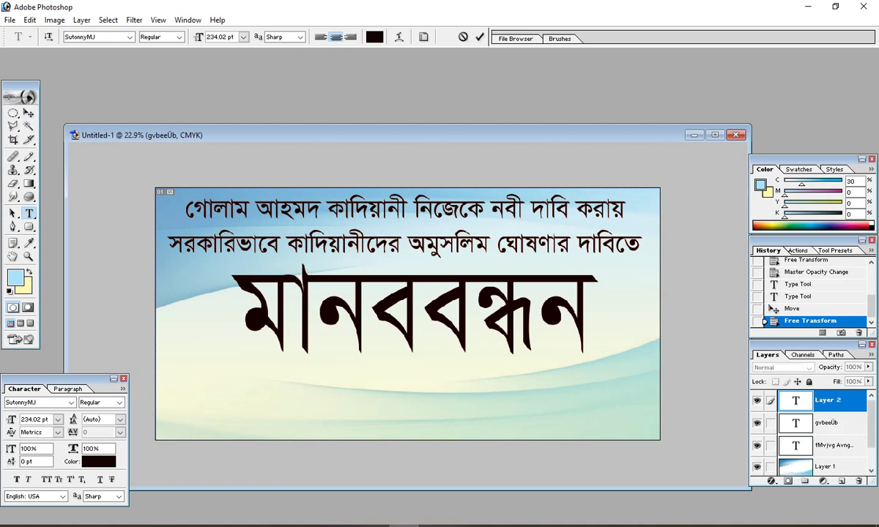
key(ctrl+v)
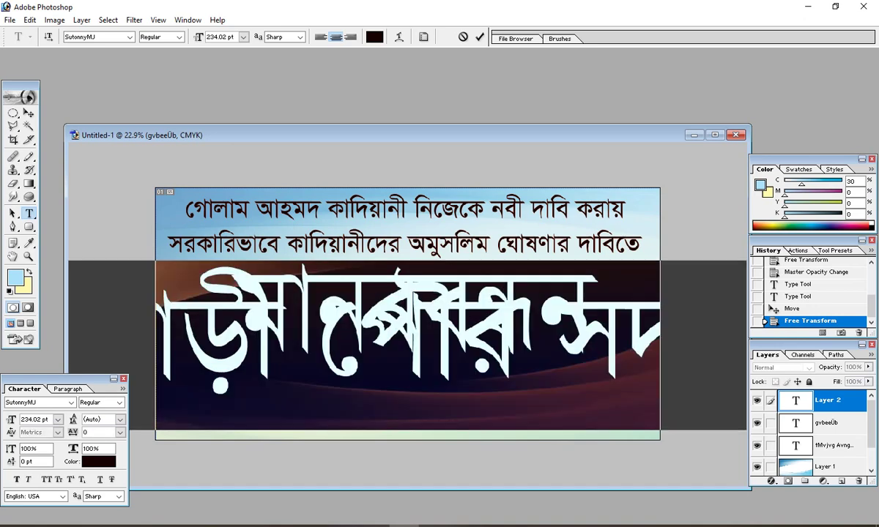
Step: Set the pasted venue line's font size to 30 pt and move it fully onto the canvas below the title
drag(234, 37, 203, 37)
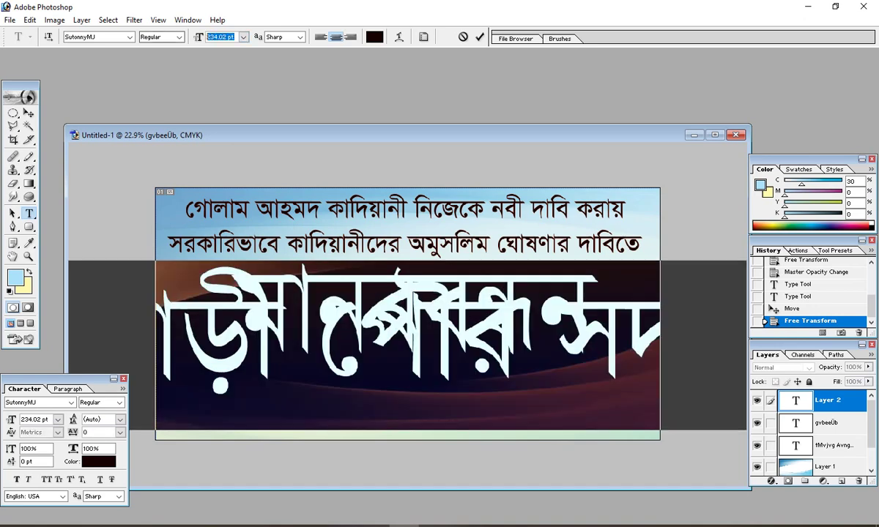
text(20)
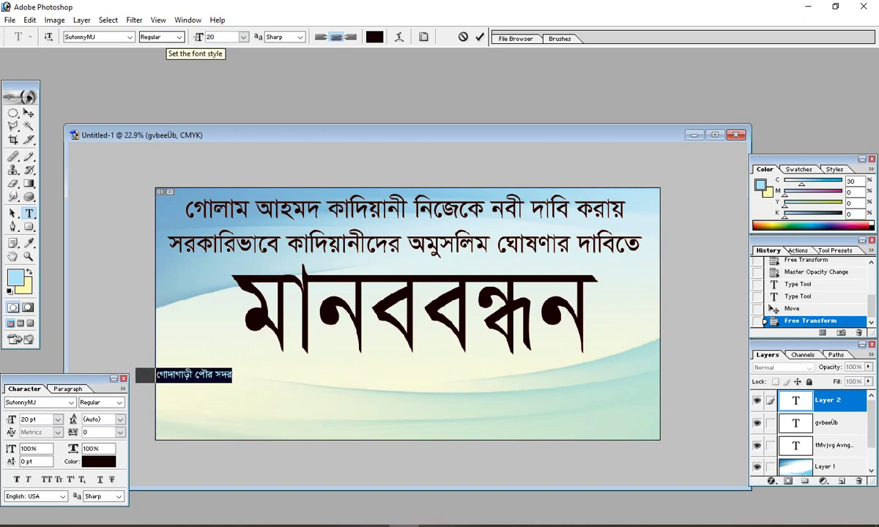
key(BackSpace)
key(BackSpace)
text(30)
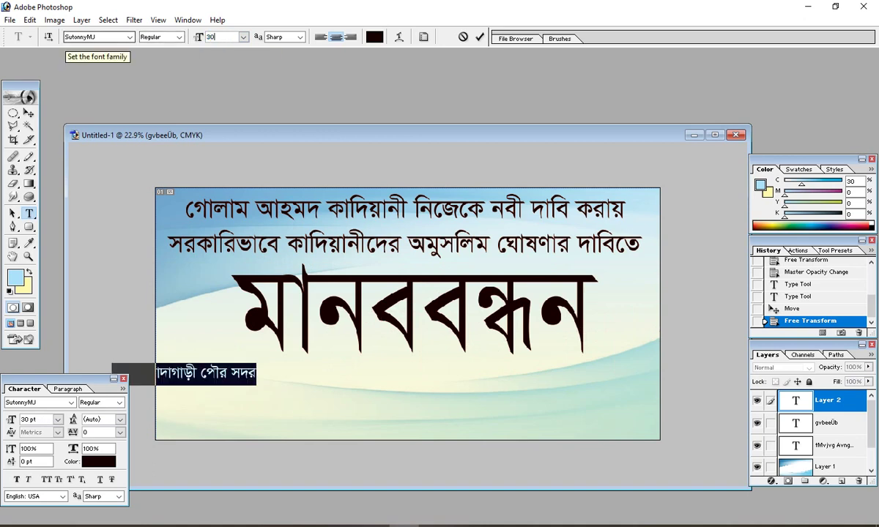
click(215, 374)
drag(215, 374, 342, 383)
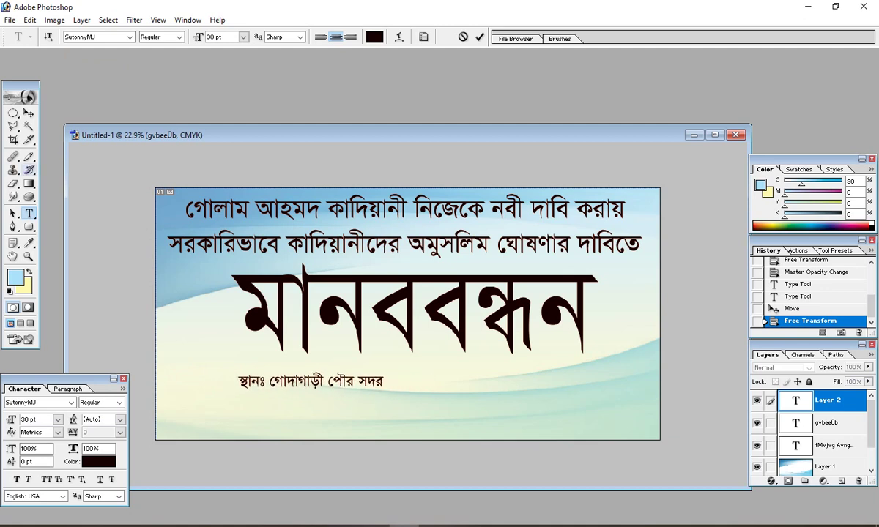
Step: Scale the venue line up to nearly the title's width and center it close beneath the title
click(28, 113)
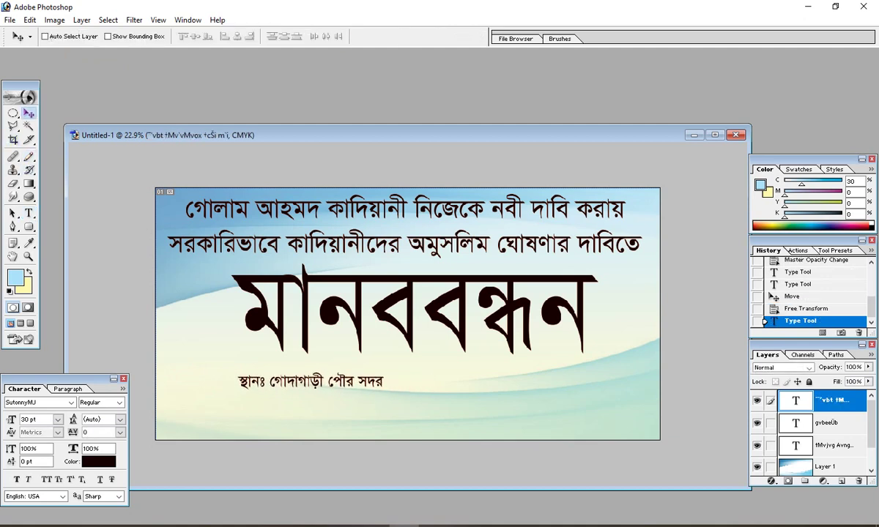
key(ctrl+t)
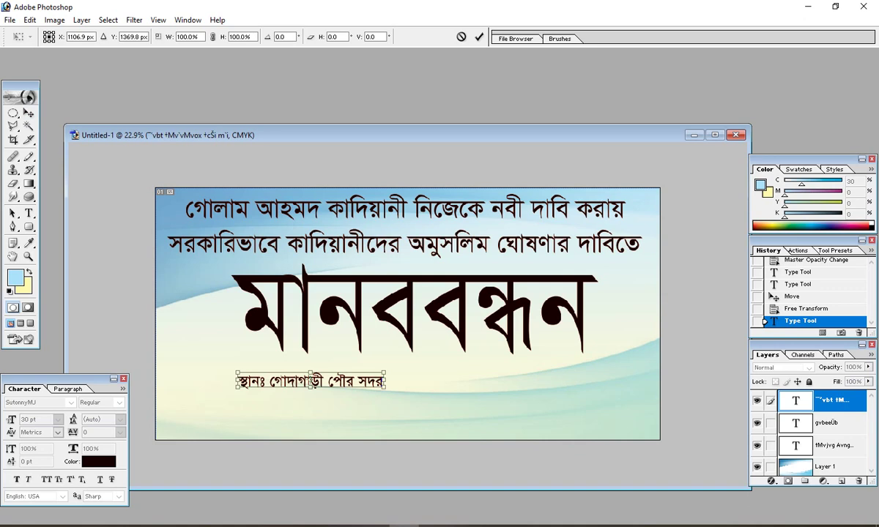
drag(384, 387, 576, 407)
key(Return)
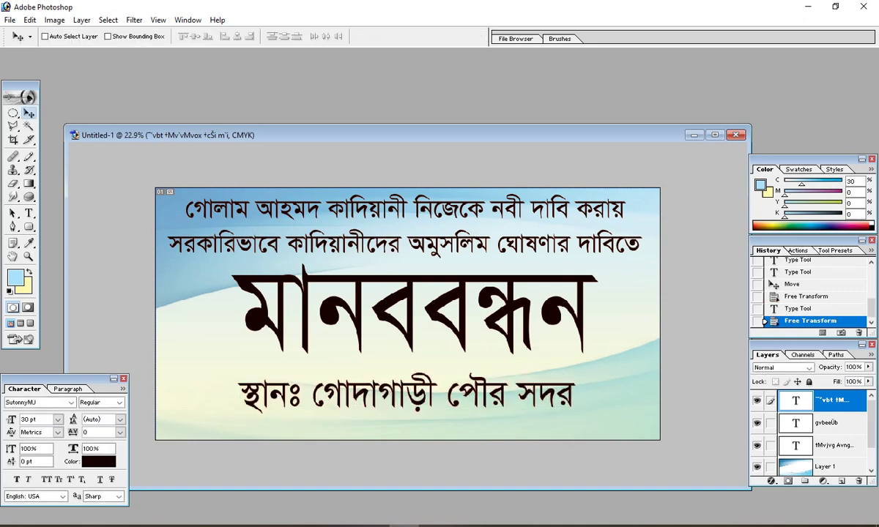
drag(408, 395, 417, 380)
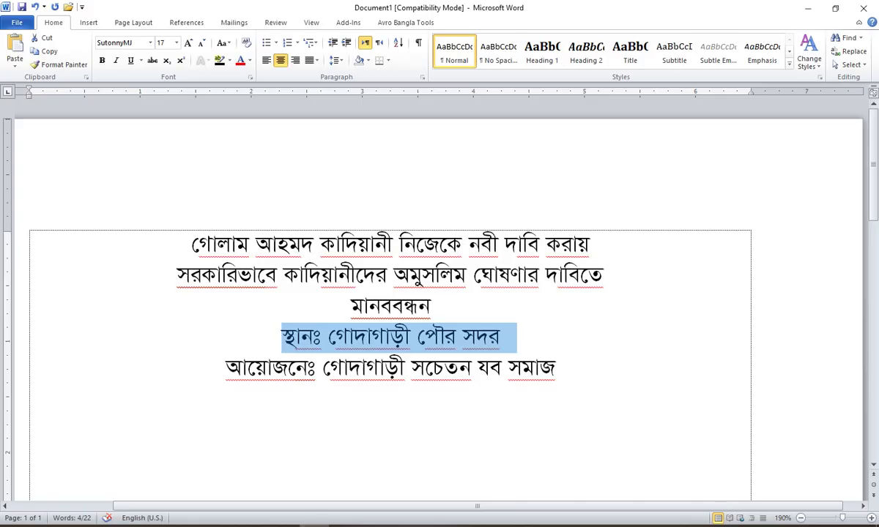
Step: Copy "আয়োজনেঃ গোদাগাড়ী সচেতন যব সমাজ" from the Word document, paste it as new text in the Photoshop banner and shift it under the venue line
drag(226, 369, 555, 369)
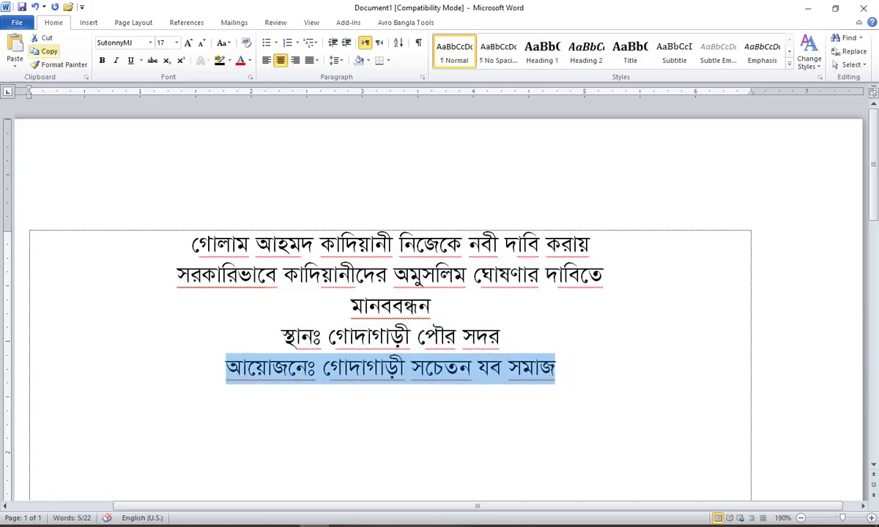
click(48, 52)
click(49, 51)
key(alt+Tab)
key(t)
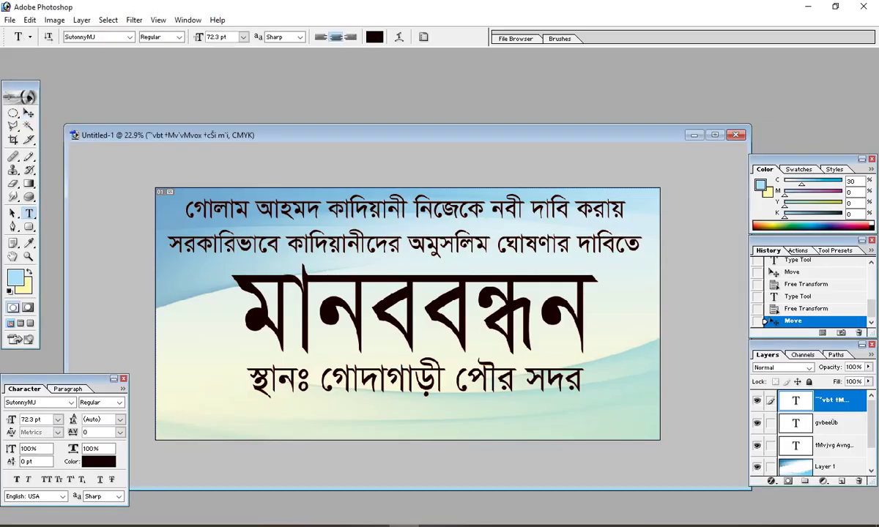
click(171, 428)
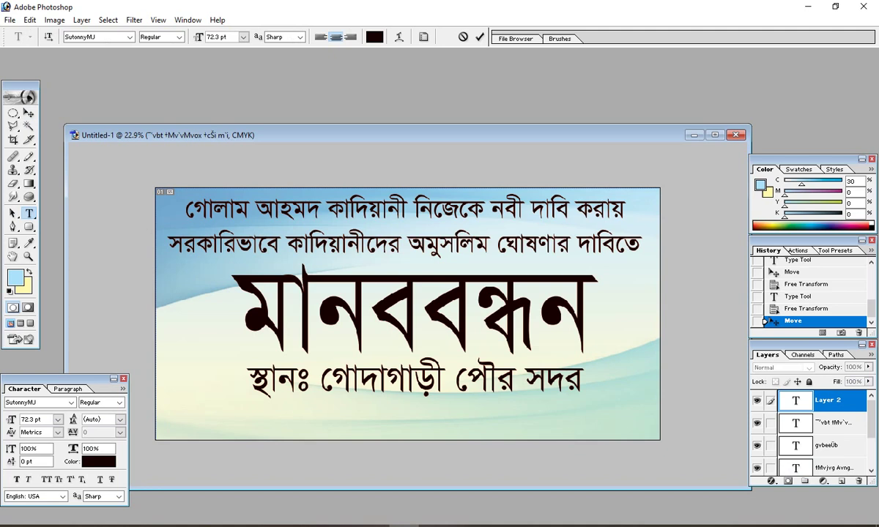
key(ctrl+v)
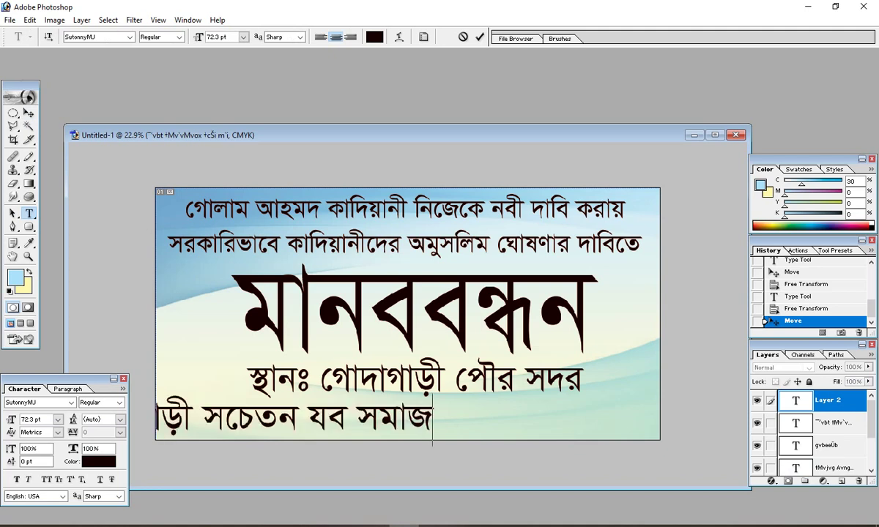
drag(366, 417, 582, 418)
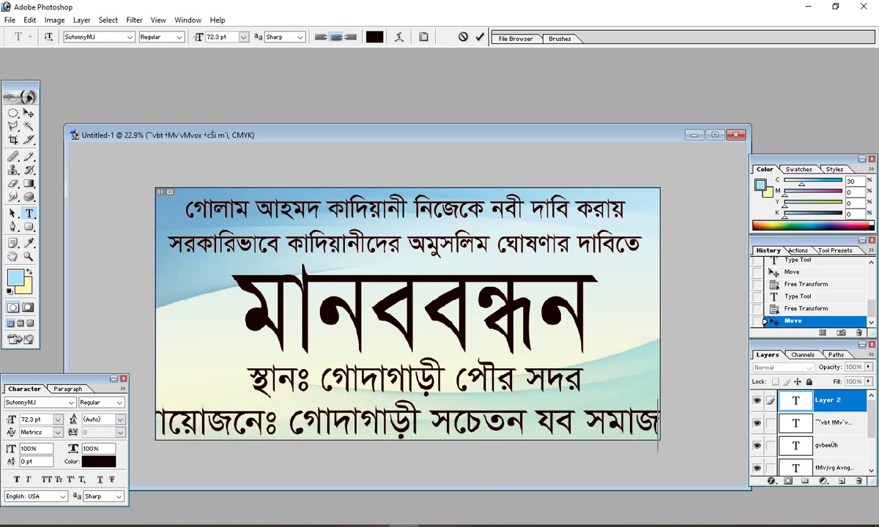
Step: Reduce the whole organiser line's font size to 56.3 pt so it fits within the canvas width
key(ctrl+a)
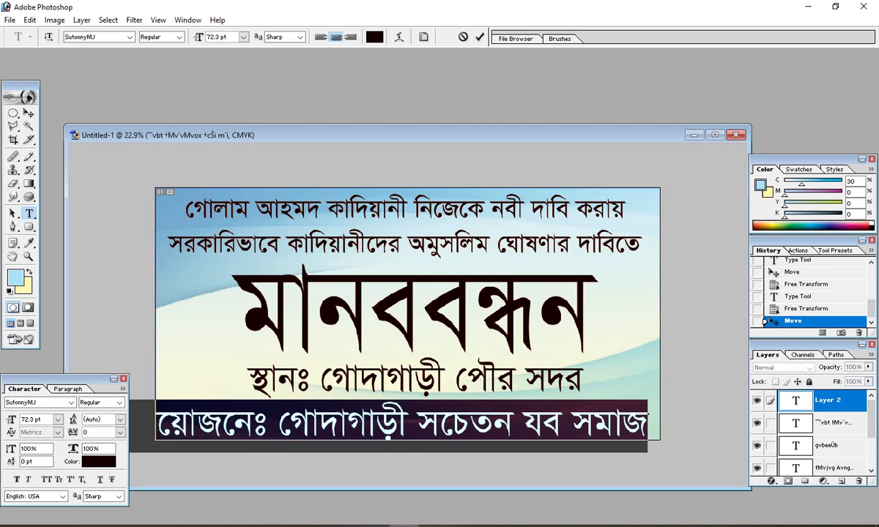
key(ctrl+shift+comma)
key(ctrl+shift+comma)
key(ctrl+shift+comma)
key(ctrl+shift+comma)
key(ctrl+shift+comma)
key(ctrl+shift+comma)
key(ctrl+shift+comma)
key(ctrl+shift+comma)
key(ctrl+shift+comma)
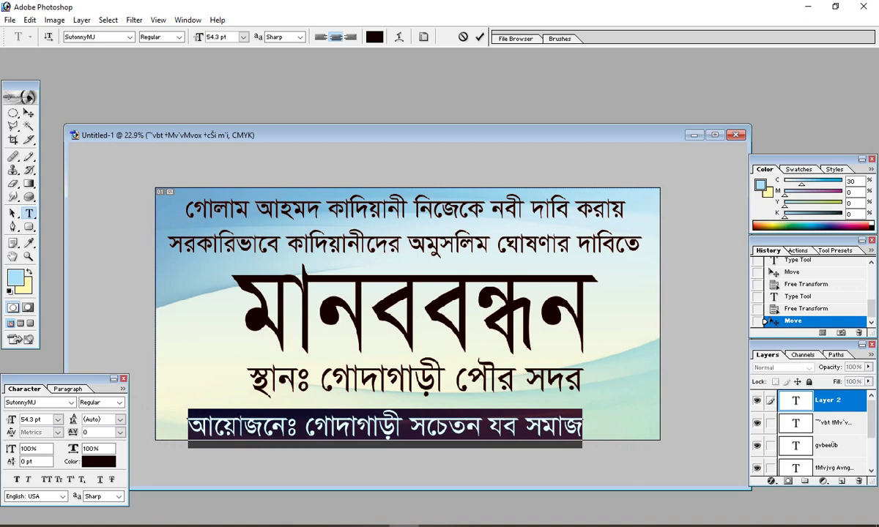
key(ctrl+shift+period)
key(ctrl+shift+period)
key(ctrl+shift+comma)
key(ctrl+shift+comma)
key(ctrl+shift+period)
key(ctrl+shift+period)
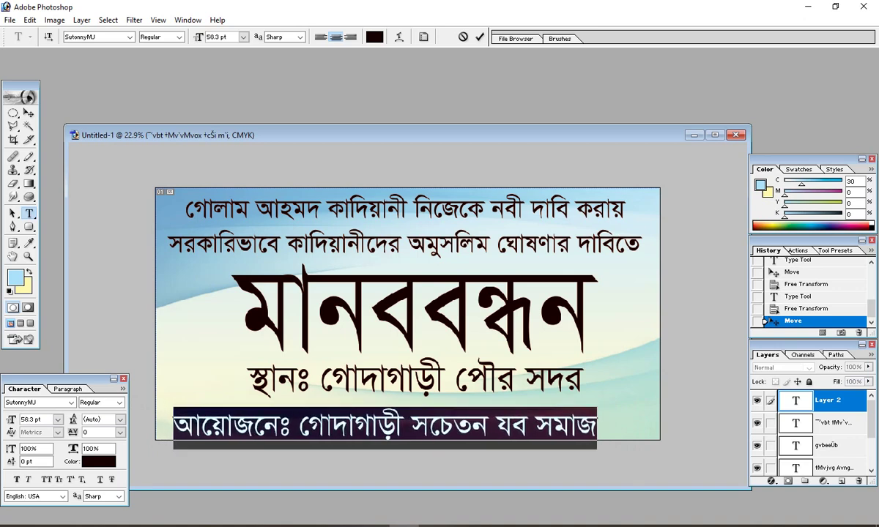
key(ctrl+shift+comma)
key(ctrl+shift+comma)
key(ctrl+shift+period)
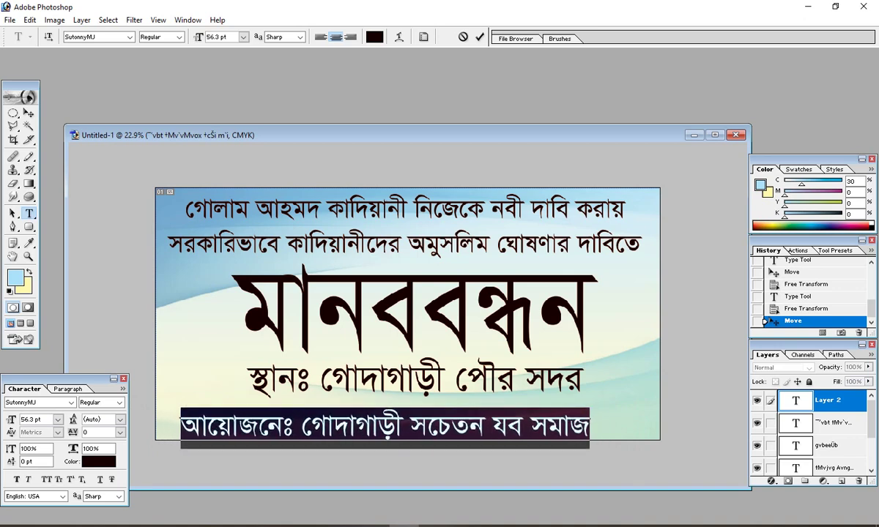
Step: Center the organiser line directly beneath the venue line and commit the text
click(451, 427)
drag(452, 427, 471, 416)
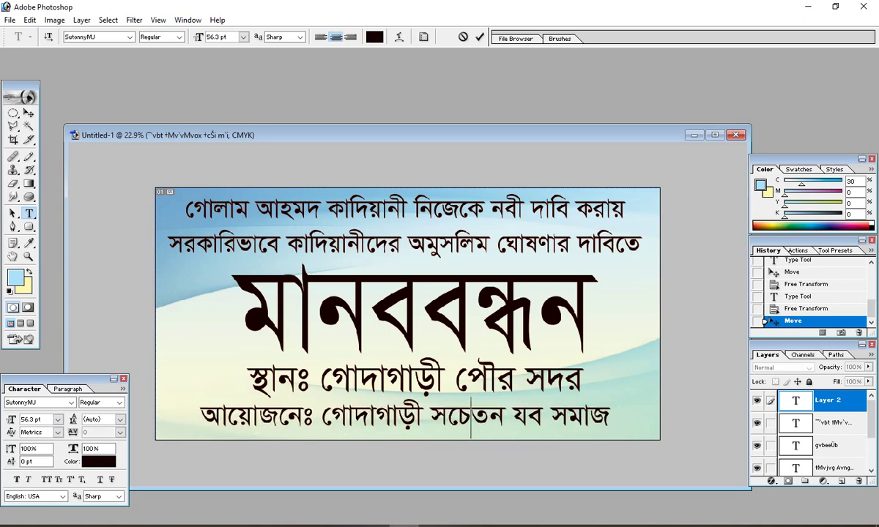
click(27, 113)
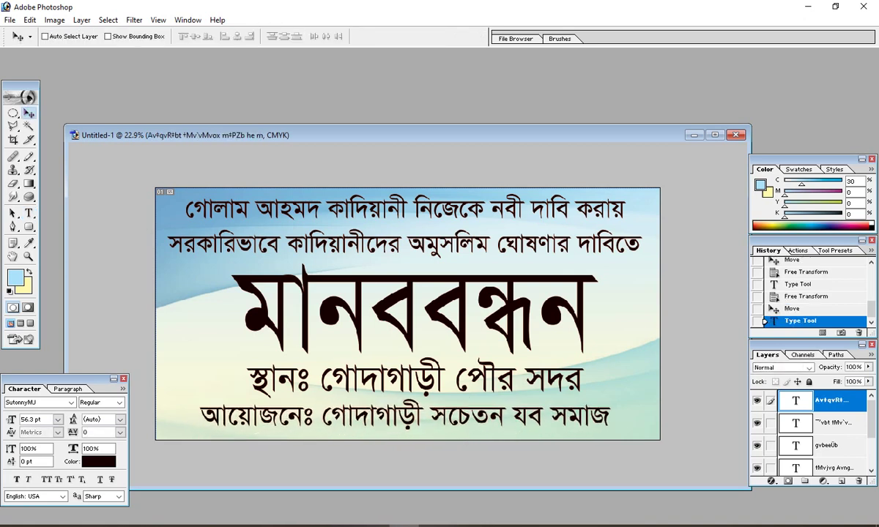
Step: Squash the two-line headline vertically to about 39.1 pt text size, keeping its width and upper edge in place
right_click(269, 192)
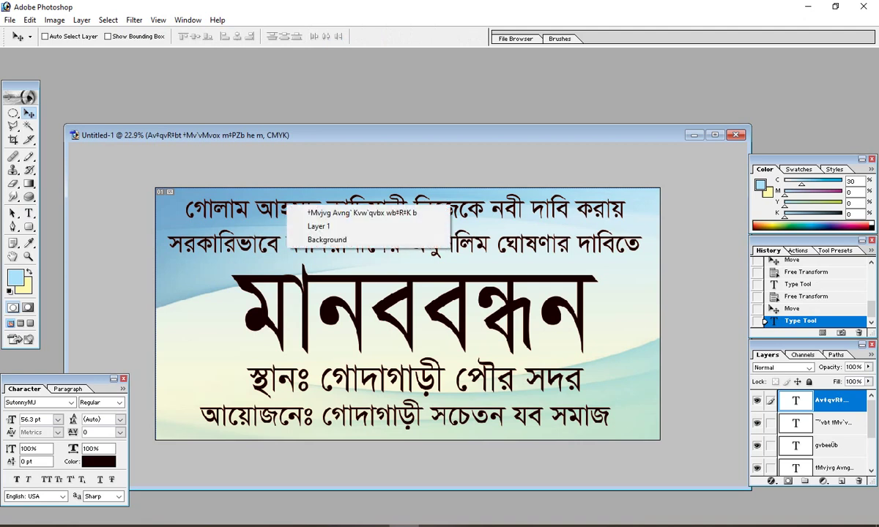
click(308, 198)
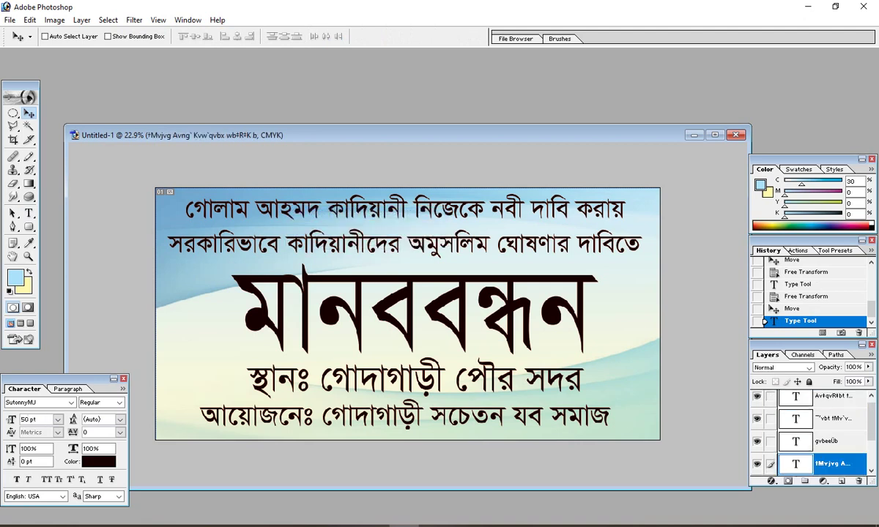
key(ctrl+t)
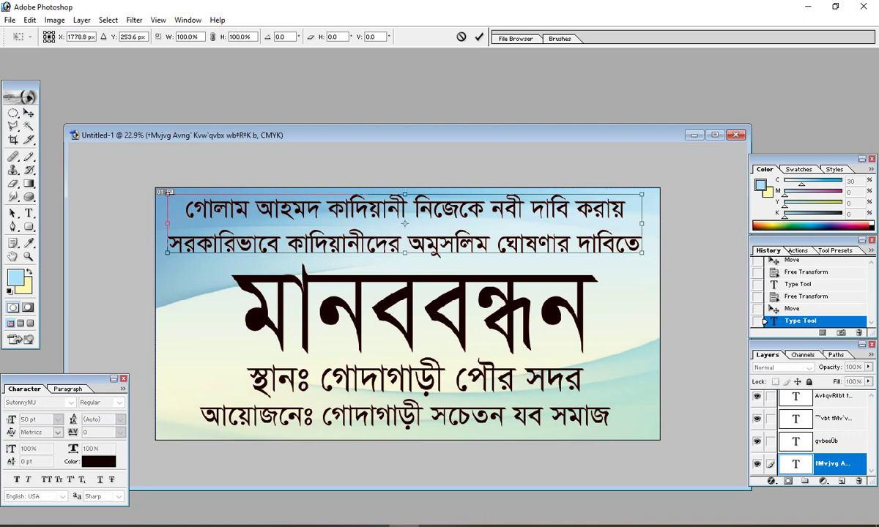
drag(404, 253, 404, 239)
key(Return)
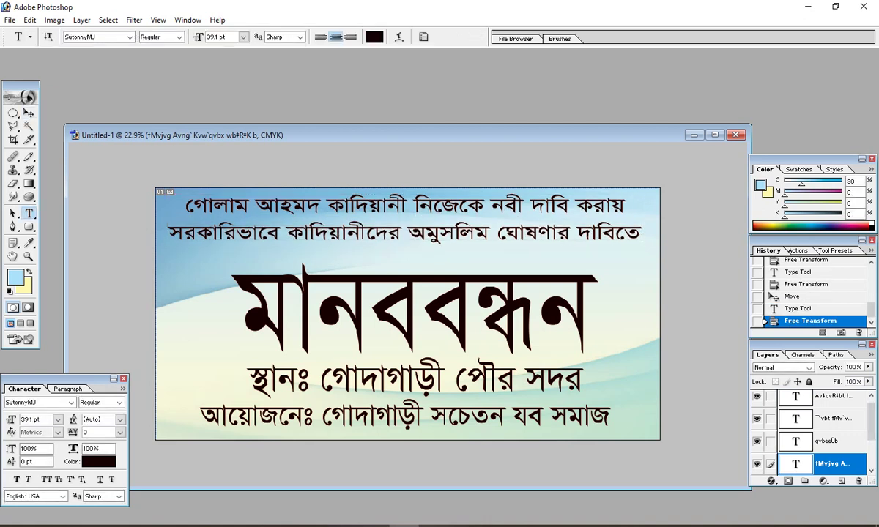
Step: Set the leading of both headline lines to 38 pt and commit the text edit
drag(185, 206, 641, 235)
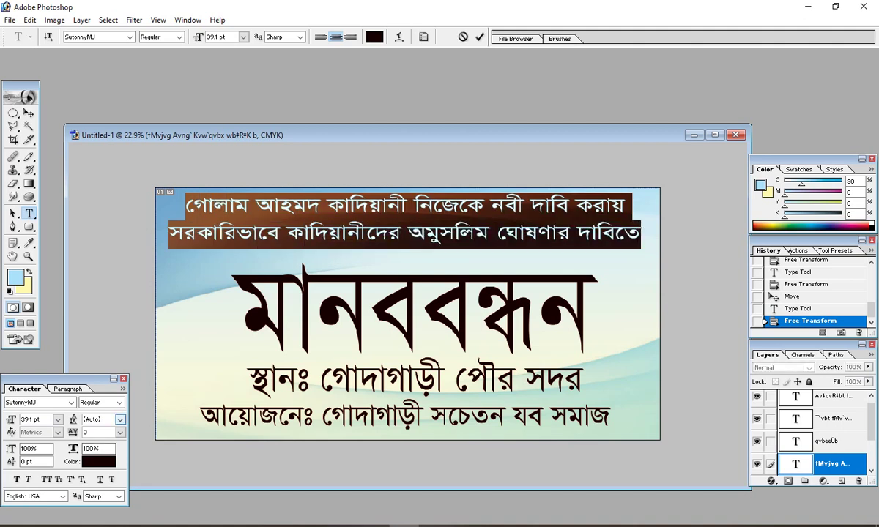
click(120, 419)
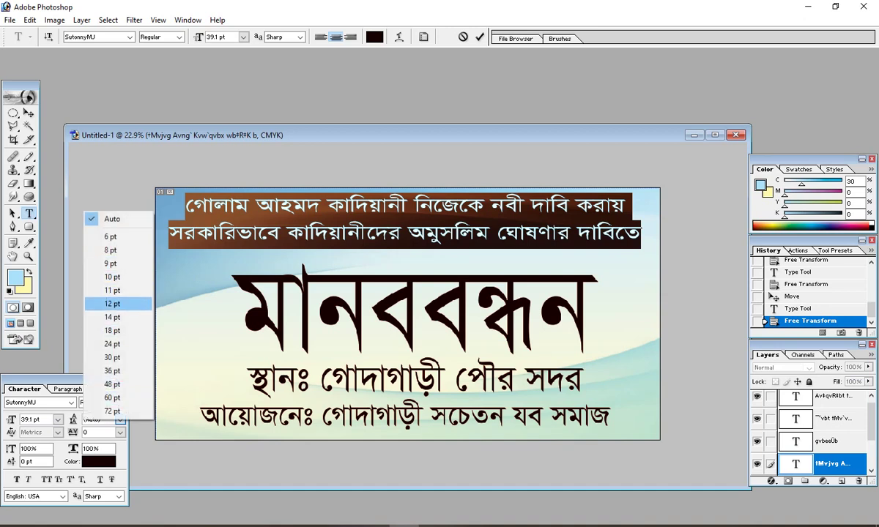
click(112, 304)
drag(100, 419, 85, 420)
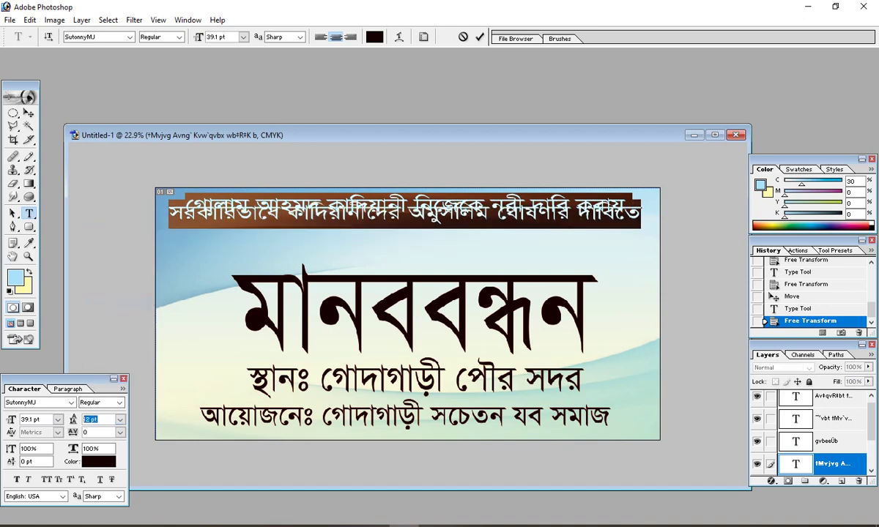
click(98, 420)
key(Up)
key(Up)
key(Up)
key(Up)
key(Up)
key(Up)
key(Up)
key(Up)
key(Up)
key(Up)
key(Up)
key(Up)
key(Up)
key(Up)
key(Up)
key(Up)
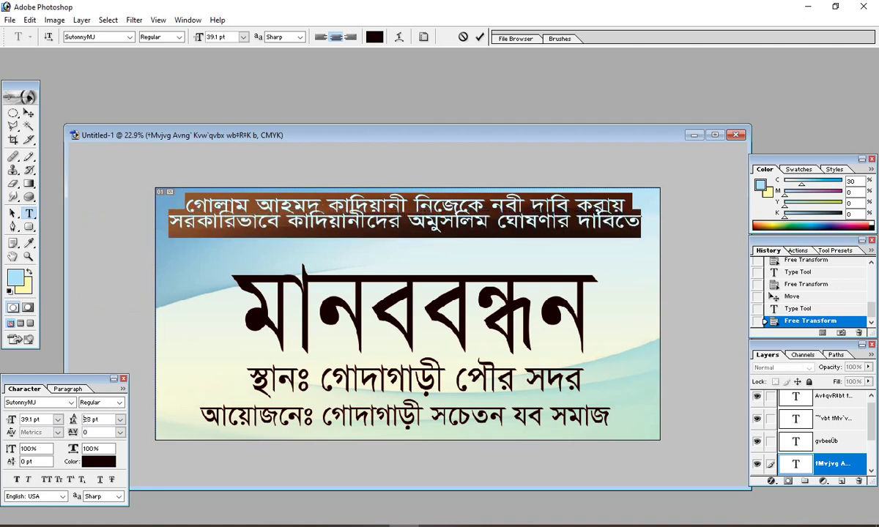
key(Up)
key(Up)
key(Up)
key(Up)
key(Up)
key(Up)
key(Up)
key(Up)
key(Up)
key(Up)
key(Up)
key(Up)
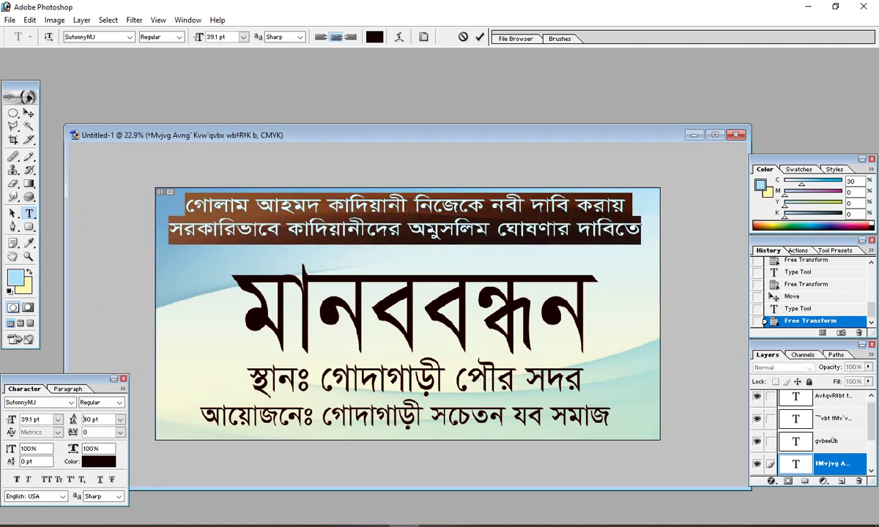
key(Down)
key(Down)
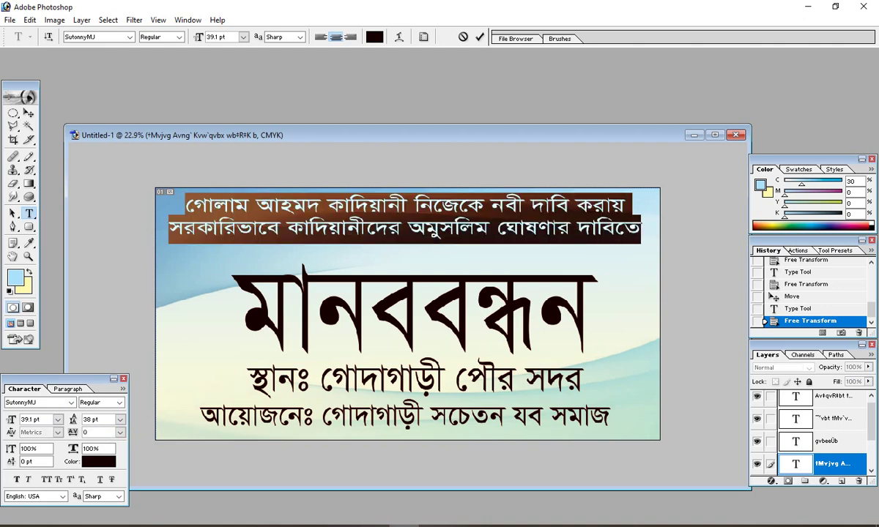
click(196, 228)
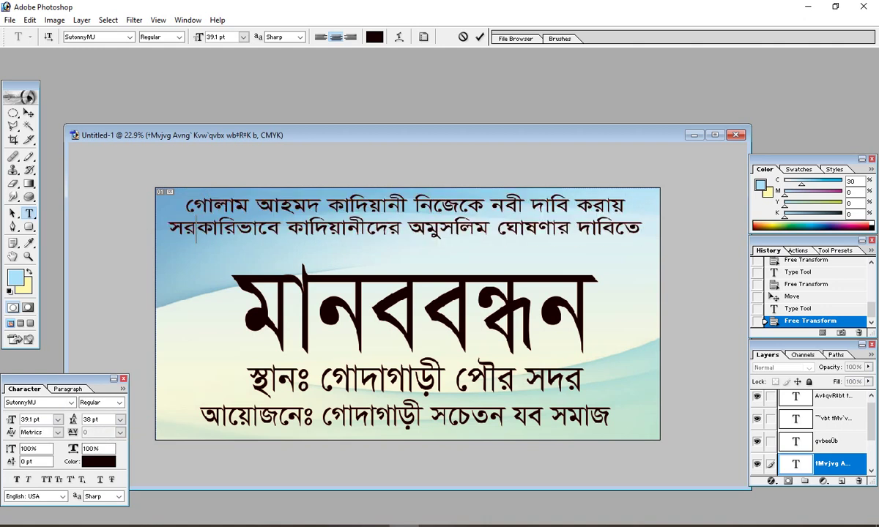
click(28, 114)
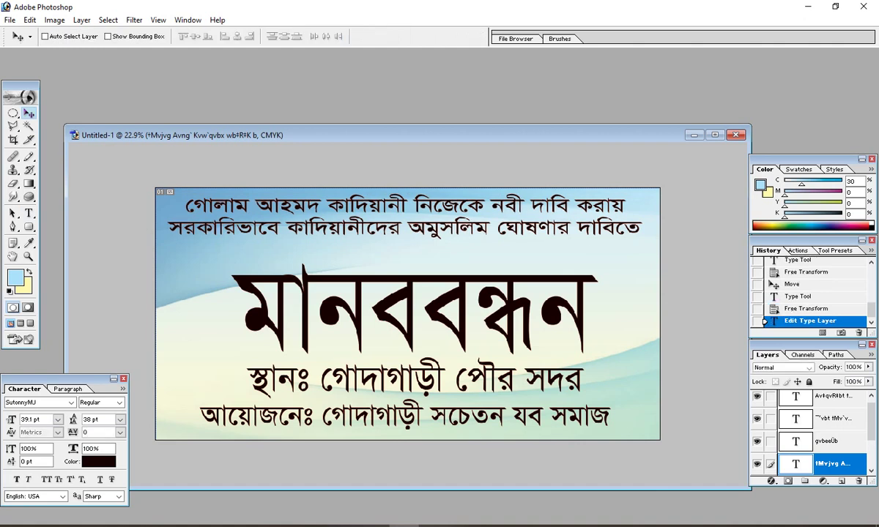
Step: Select the large title's layer and move the title up close beneath the headline
right_click(309, 294)
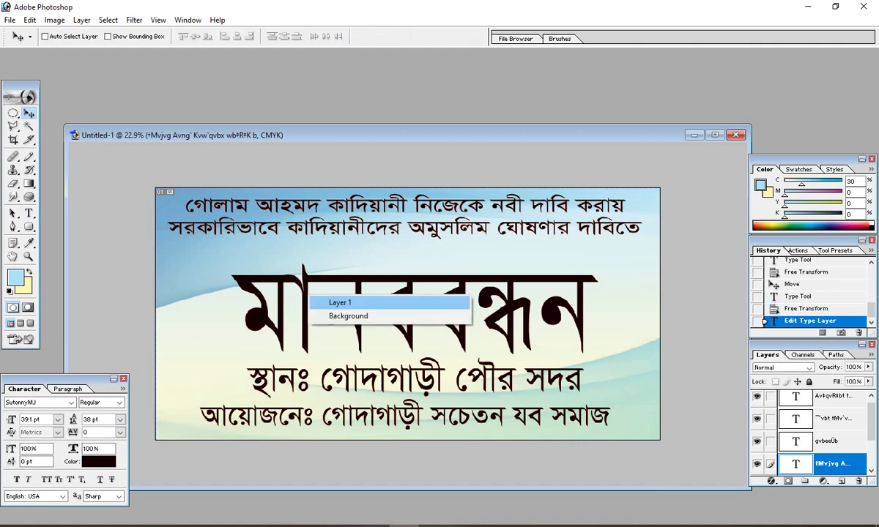
click(277, 280)
right_click(275, 280)
right_click(259, 279)
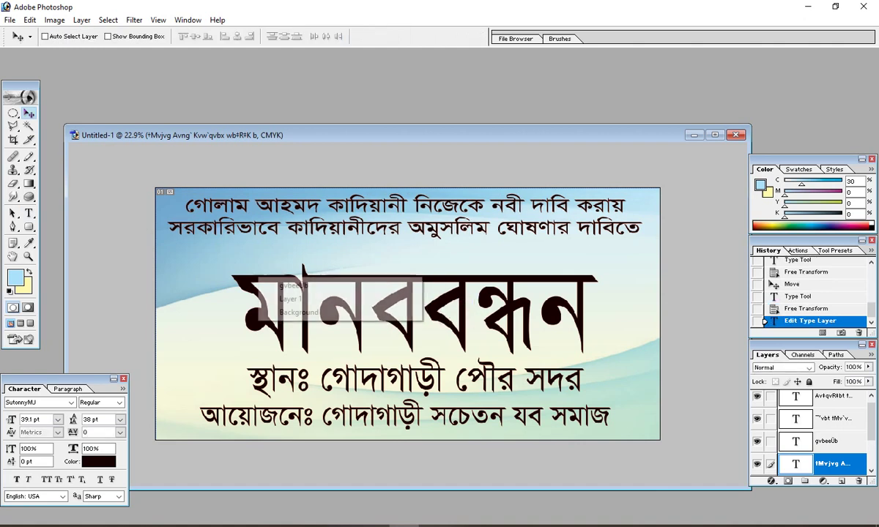
click(279, 288)
drag(278, 289, 276, 269)
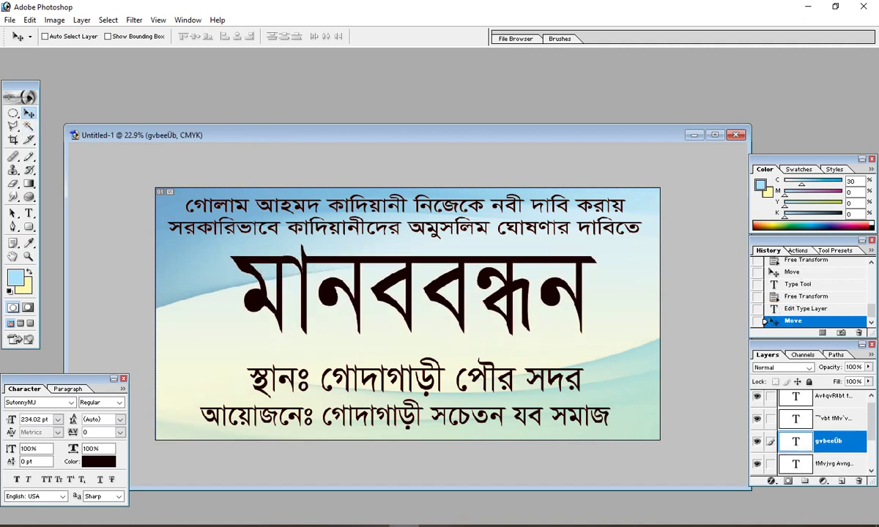
Step: Move the venue line slightly up and to the left beneath the title, and squash its height to 85.8%
right_click(248, 361)
right_click(263, 376)
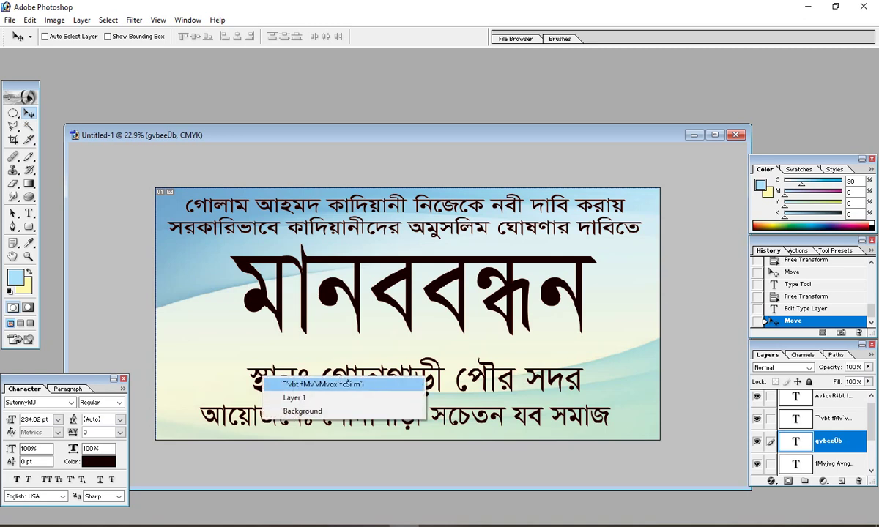
click(287, 383)
mouse_move(287, 383)
mouse_down()
mouse_move(286, 372)
mouse_move(257, 379)
mouse_move(299, 378)
mouse_move(281, 379)
mouse_up()
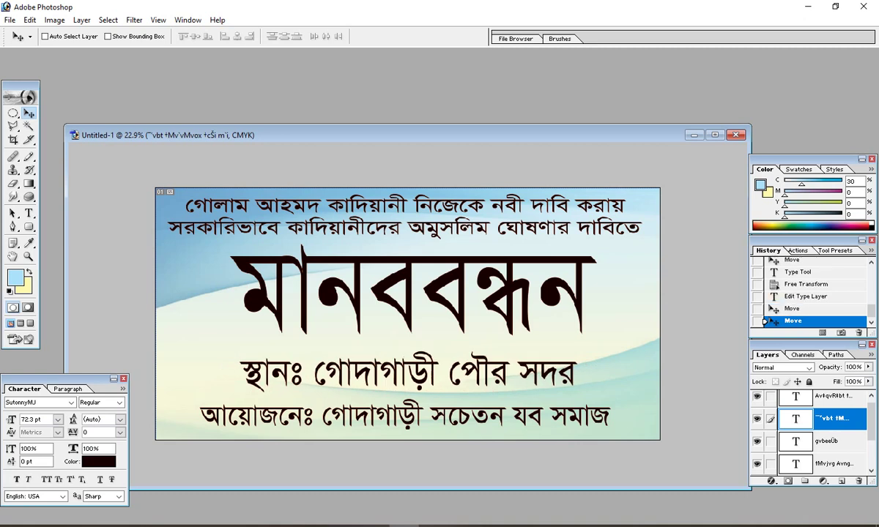
key(ctrl+t)
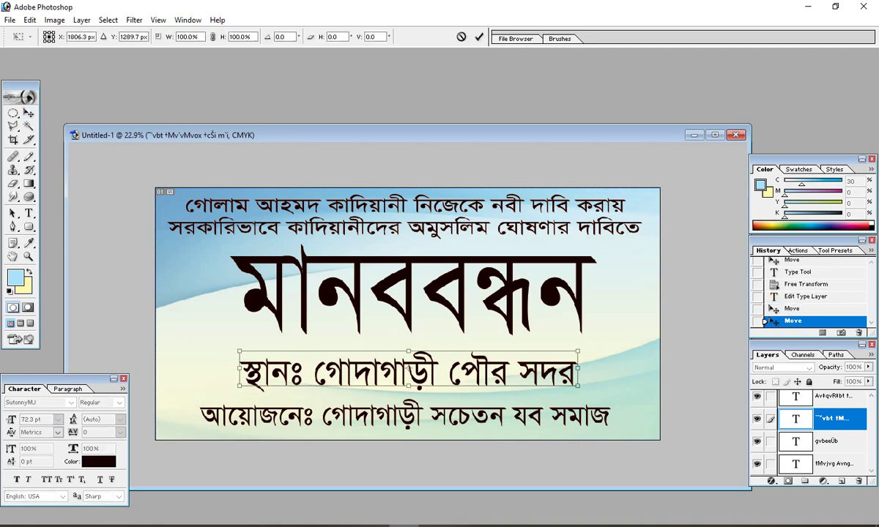
drag(409, 385, 409, 380)
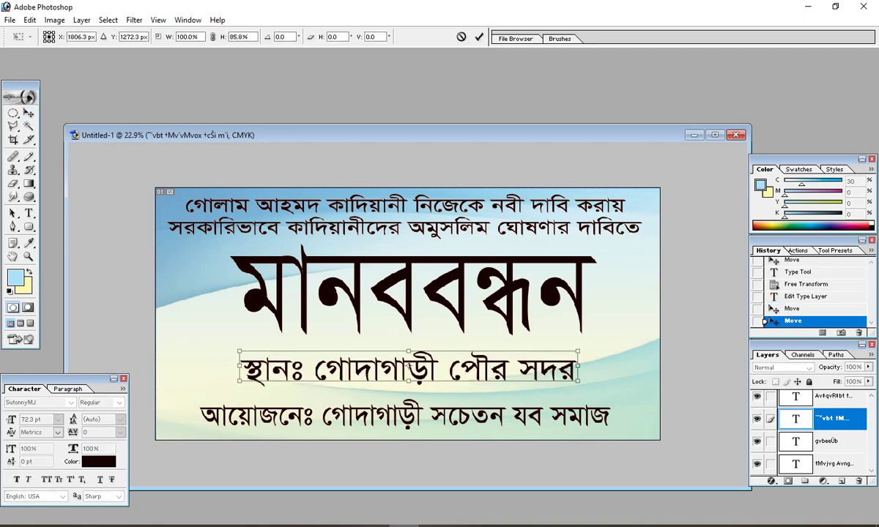
key(Return)
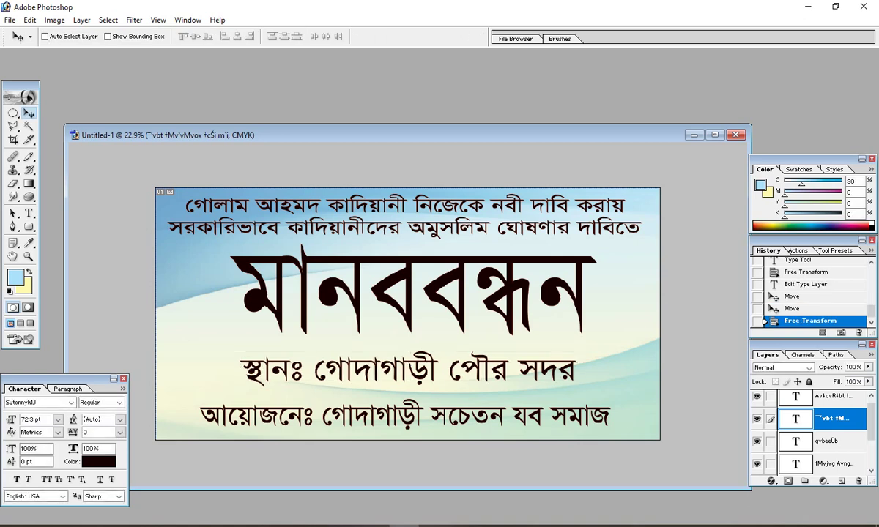
Step: Select the organiser line's layer and shift the line slightly down and to the right near the banner's lower edge
right_click(442, 415)
right_click(442, 414)
click(461, 423)
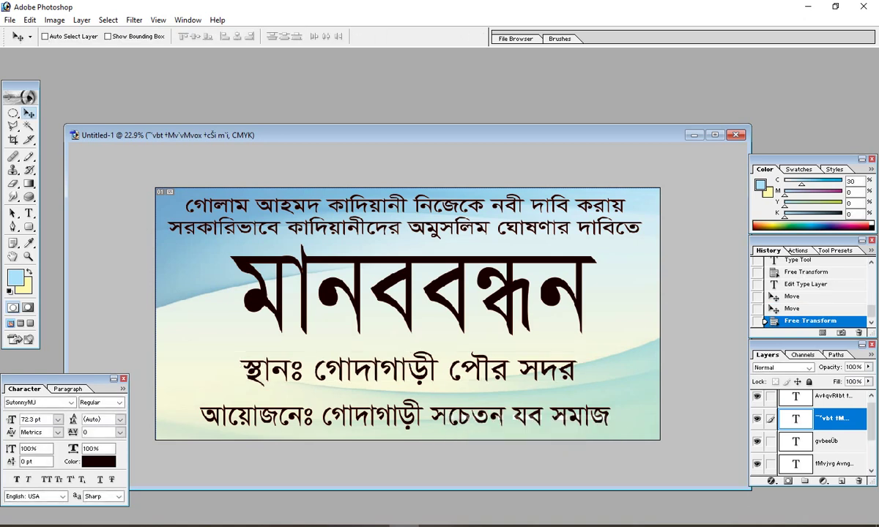
right_click(407, 411)
click(429, 419)
drag(428, 418, 436, 420)
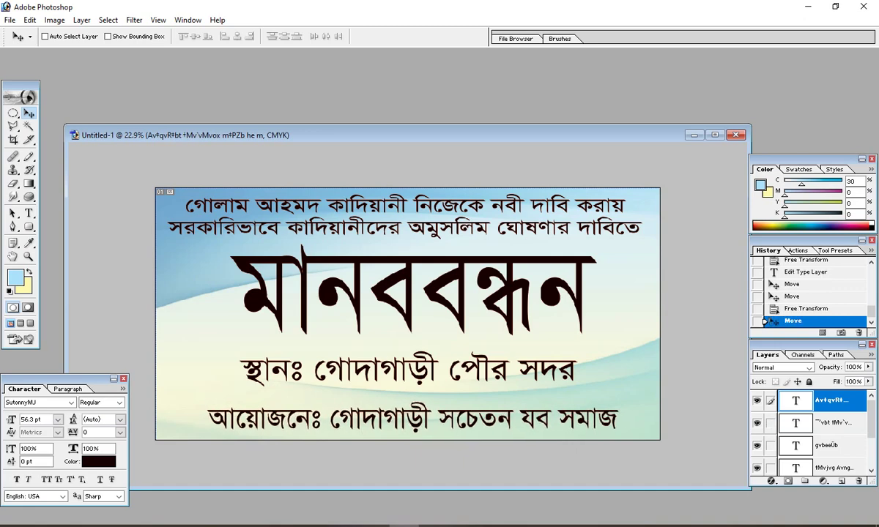
scroll(408, 314, down, 3)
scroll(408, 314, up, 3)
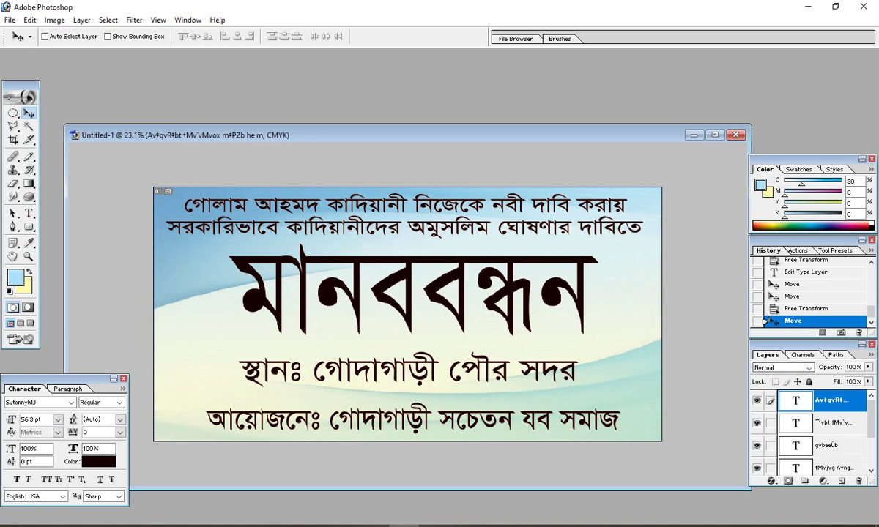
Step: Add a new layer above the text and make a rectangular selection across the banner's full width around the organiser line
click(842, 481)
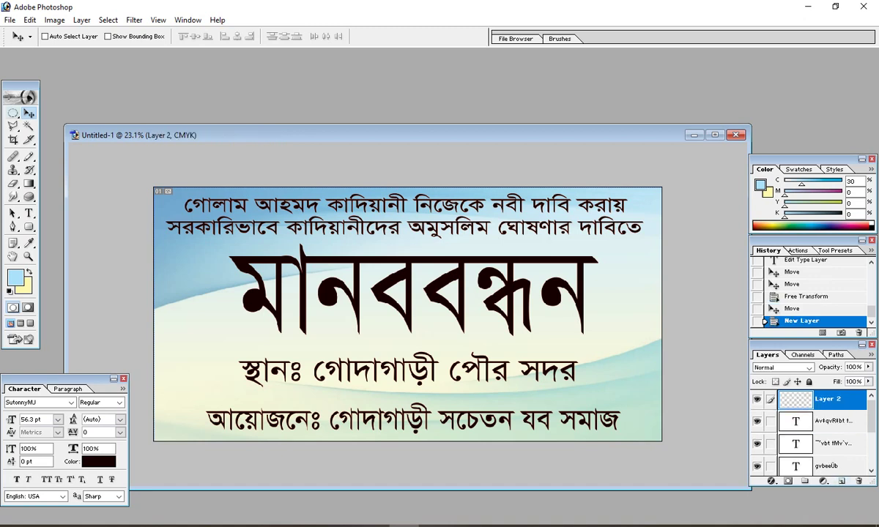
click(13, 114)
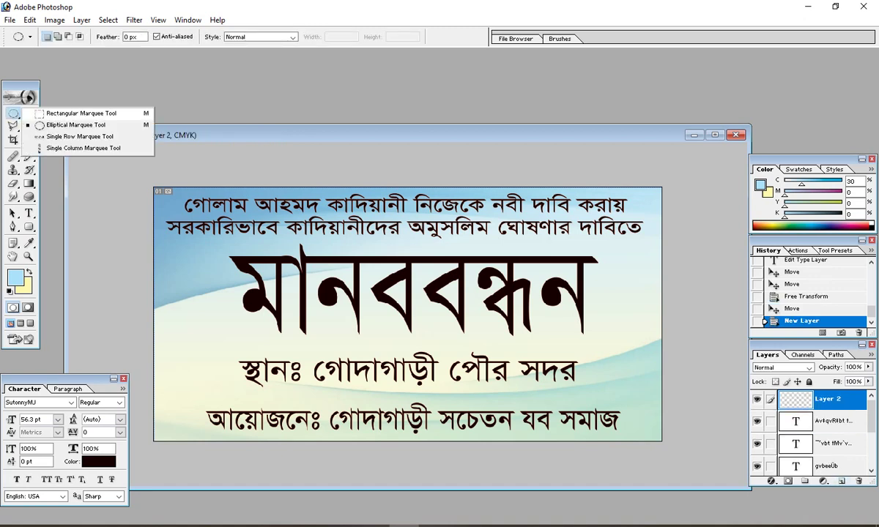
click(80, 113)
drag(145, 372, 758, 447)
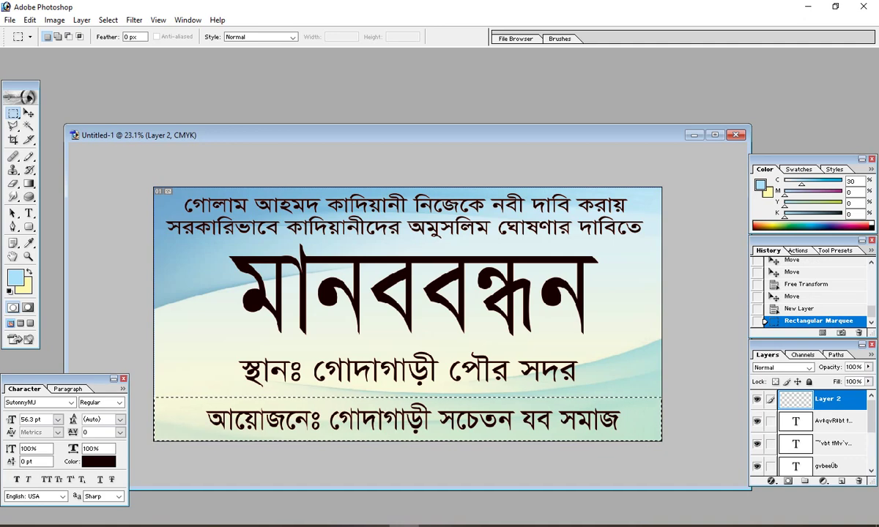
Step: Set the foreground colour to a dark blue of C 100, M 100, Y 20, K 0
key(i)
click(16, 277)
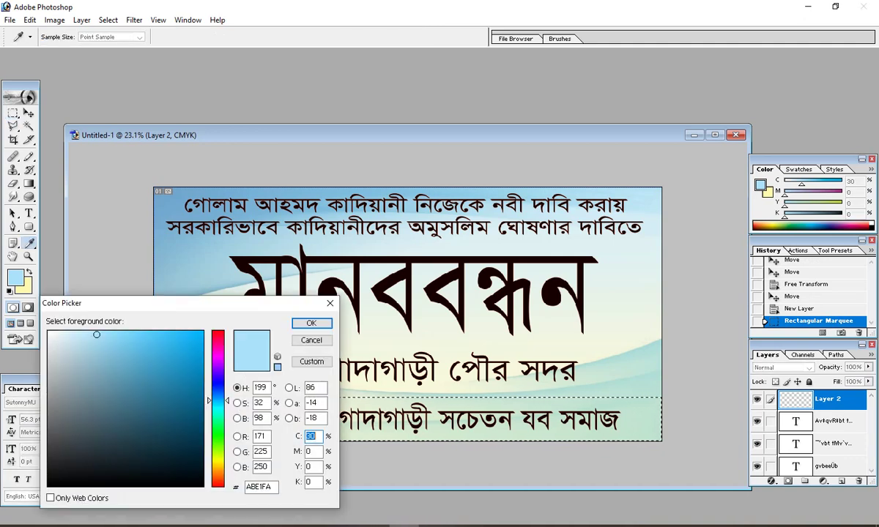
drag(147, 303, 147, 250)
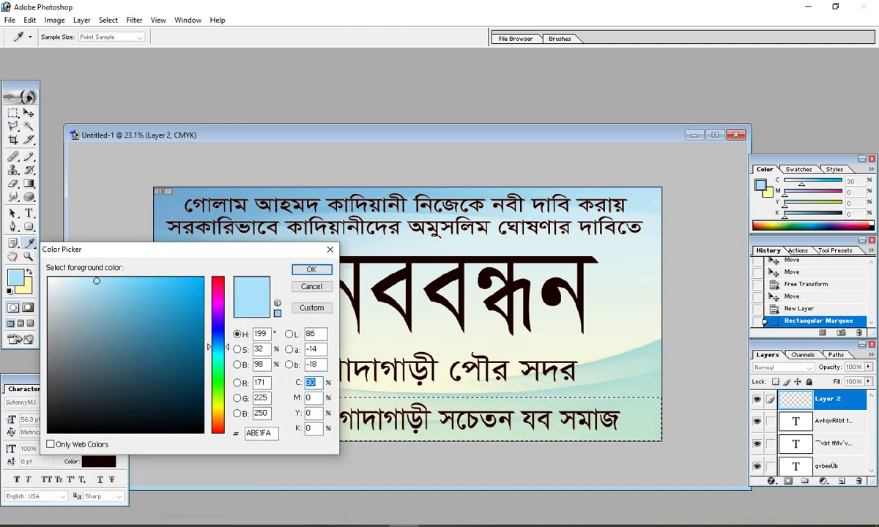
click(218, 335)
mouse_move(96, 281)
mouse_down()
mouse_move(137, 364)
mouse_move(190, 326)
mouse_move(176, 361)
mouse_up()
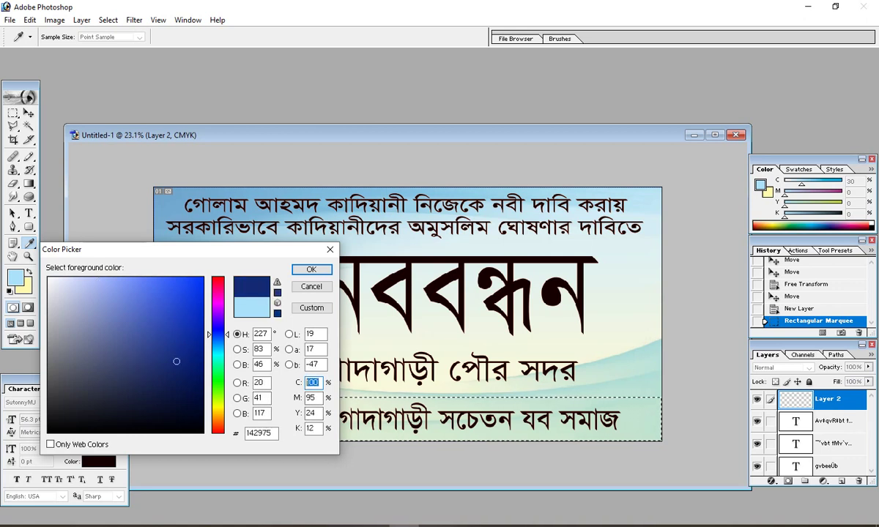
text(100)
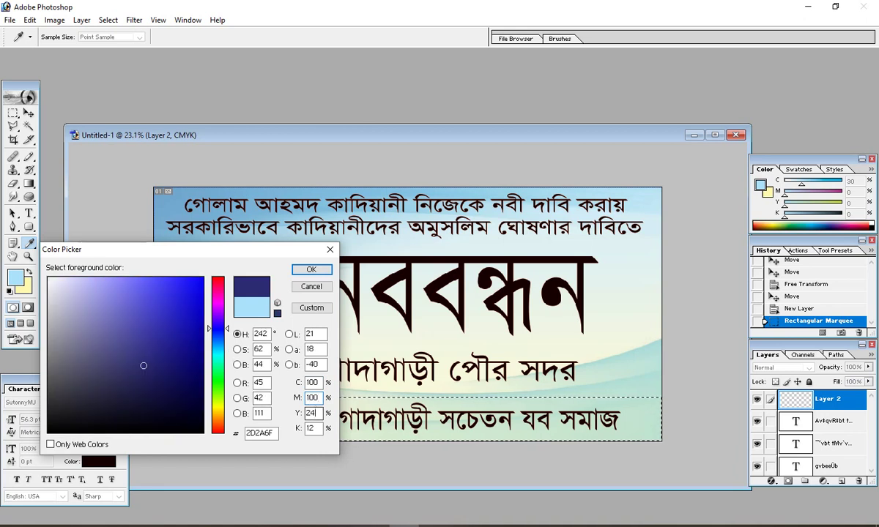
text(20)
key(Tab)
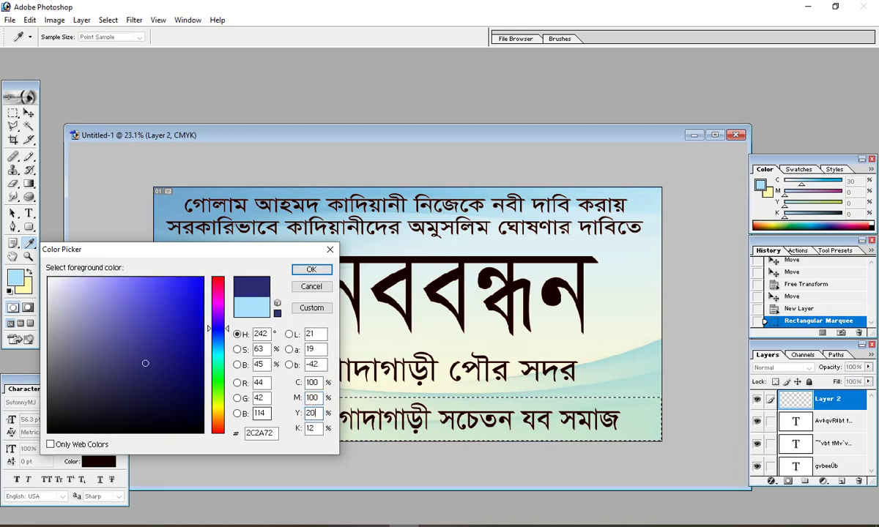
text(0)
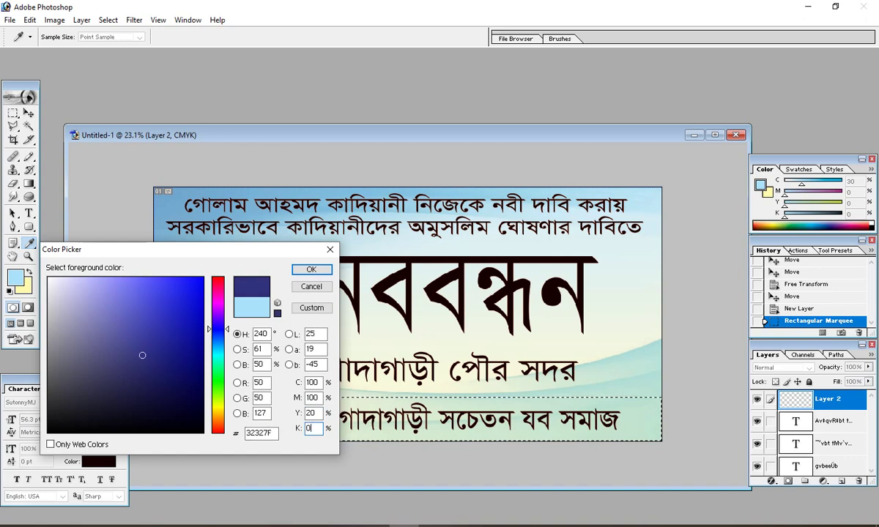
key(Return)
Step: Fill the selected strip with the dark blue foreground colour, deselect it, and send its layer behind the organiser line
key(m)
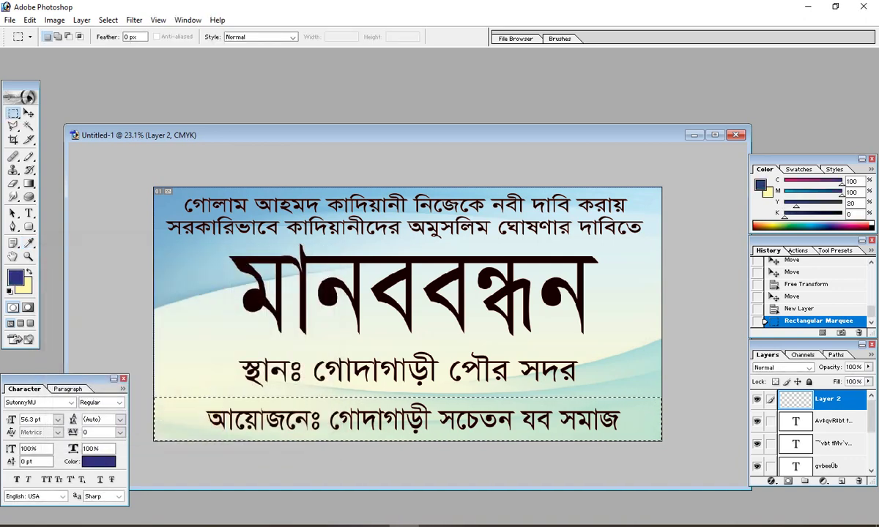
click(28, 183)
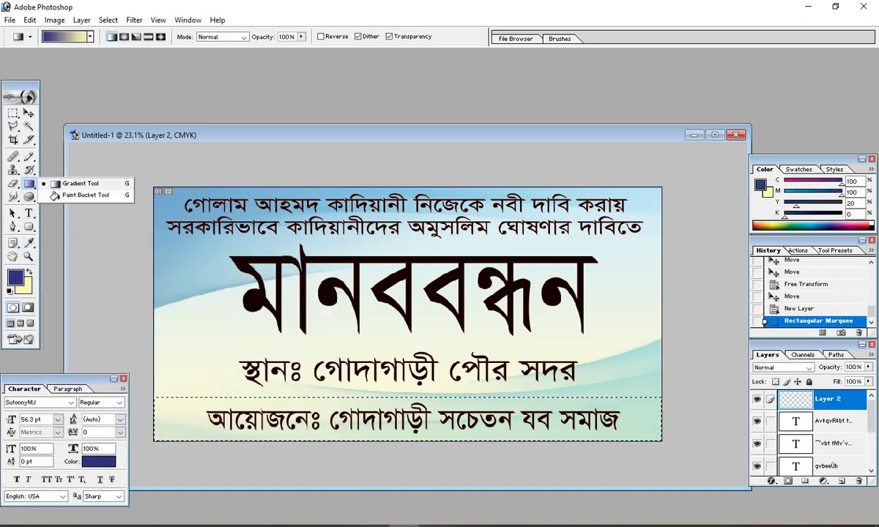
click(85, 195)
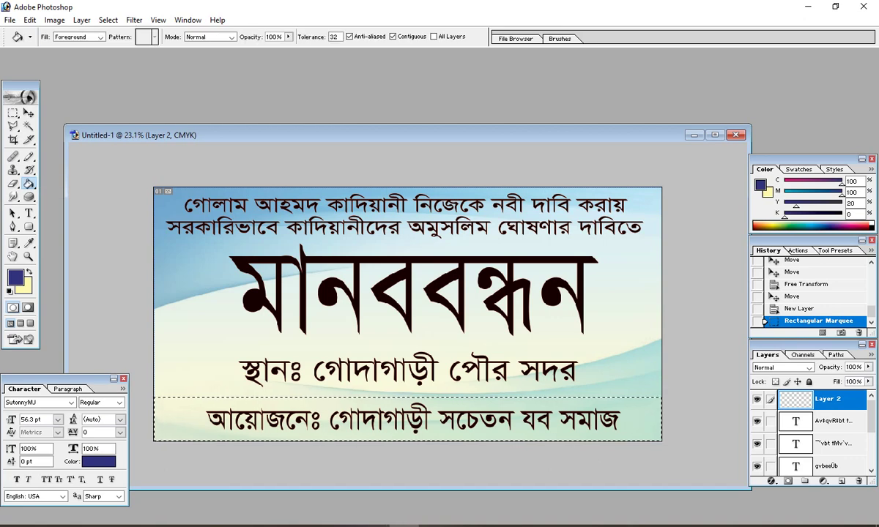
click(219, 419)
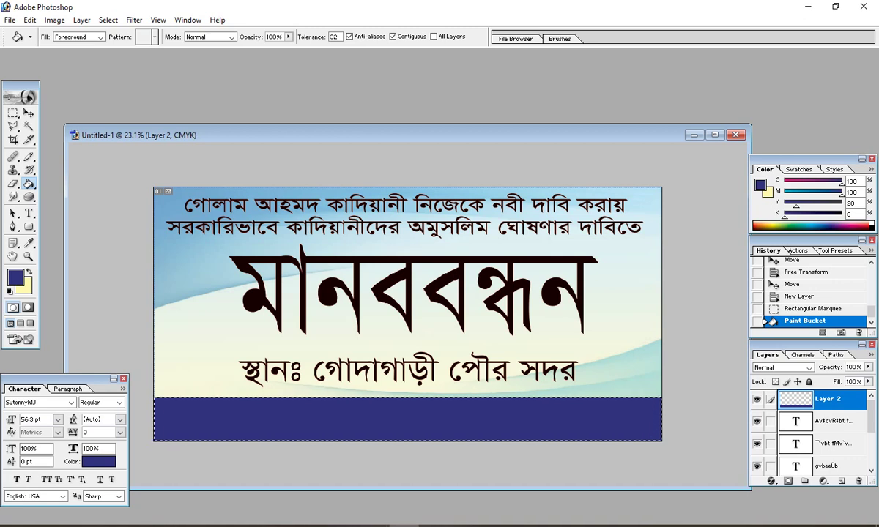
key(ctrl+d)
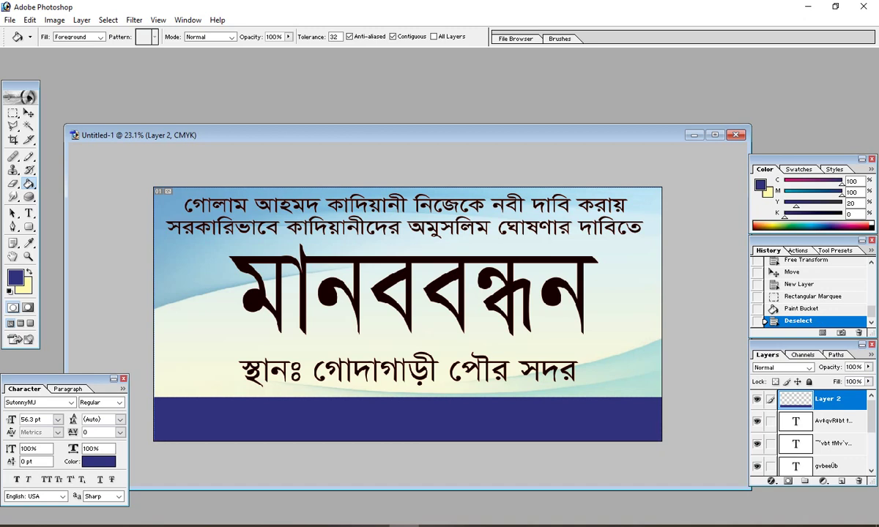
key(ctrl+bracketleft)
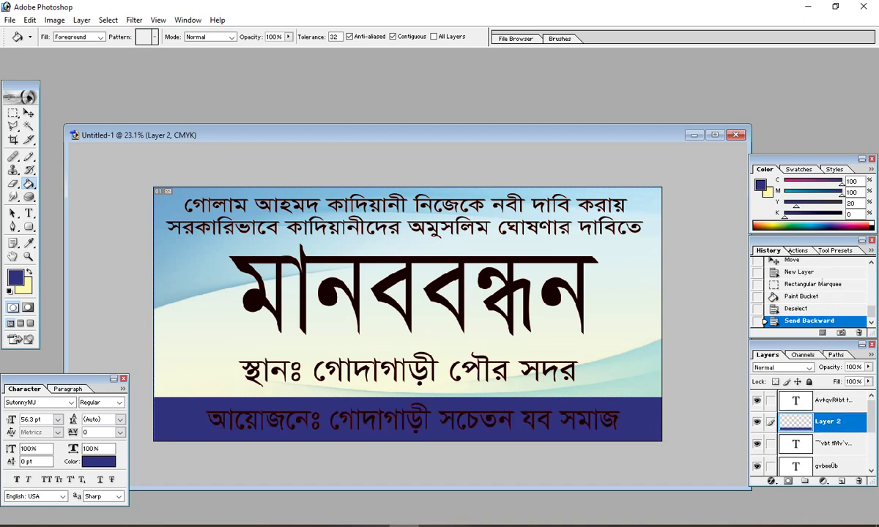
Step: Recolour the entire organiser line on the dark blue strip to white and commit the text edit
click(29, 213)
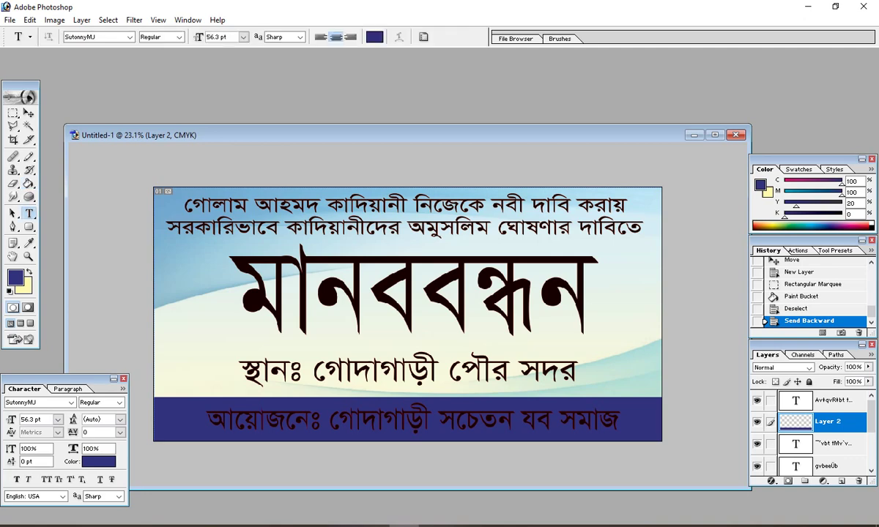
click(245, 419)
key(ctrl+a)
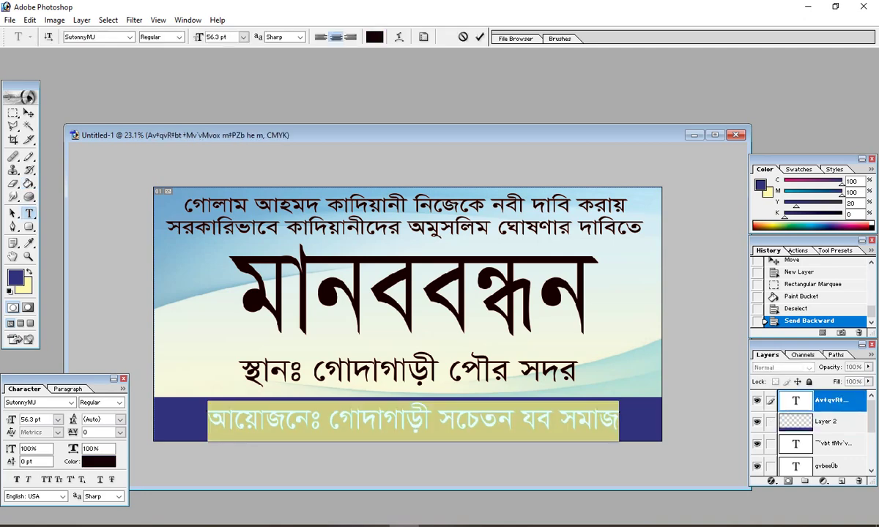
click(99, 461)
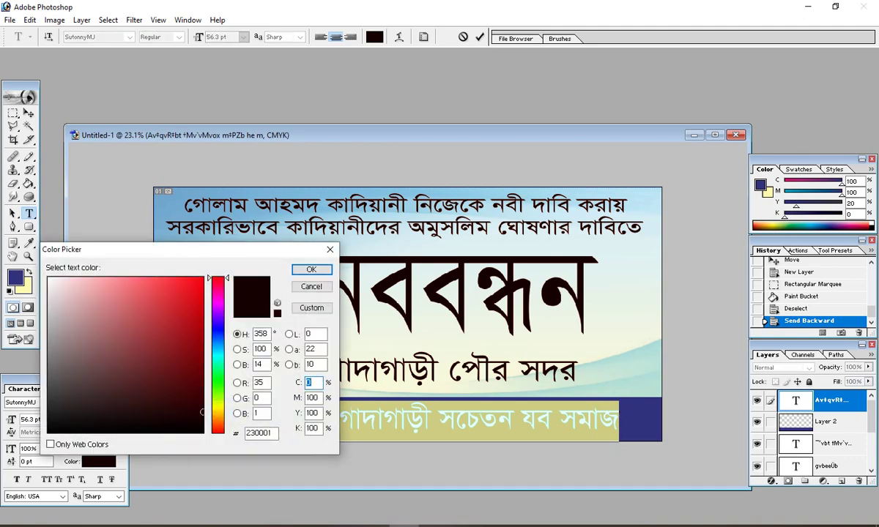
drag(60, 287, 49, 278)
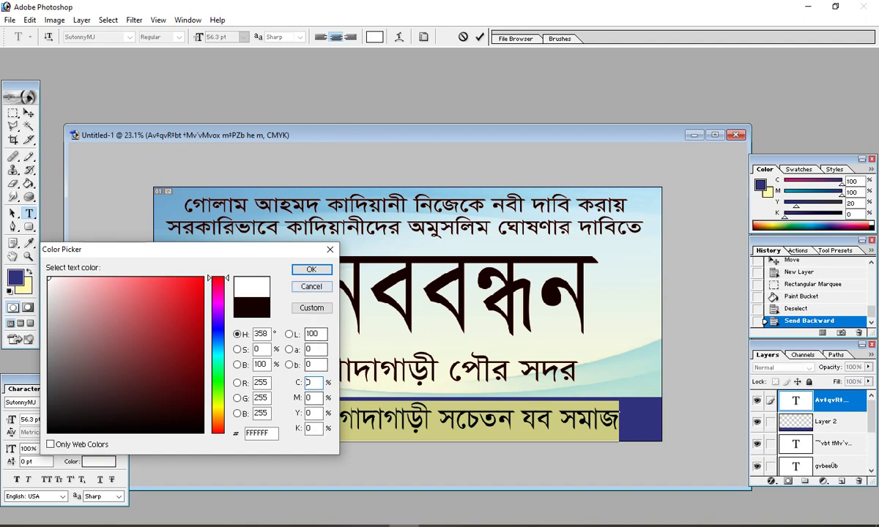
click(312, 270)
click(321, 420)
scroll(321, 421, up, 1)
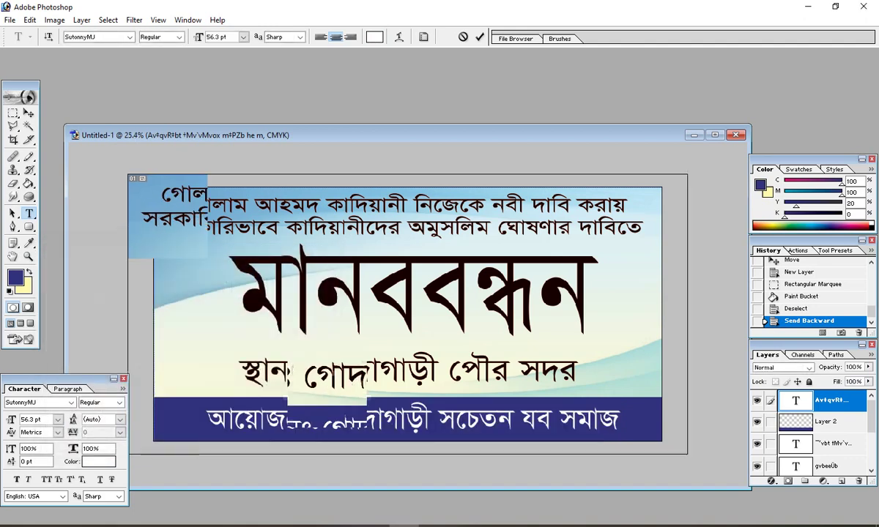
scroll(321, 420, down, 3)
scroll(407, 314, up, 1)
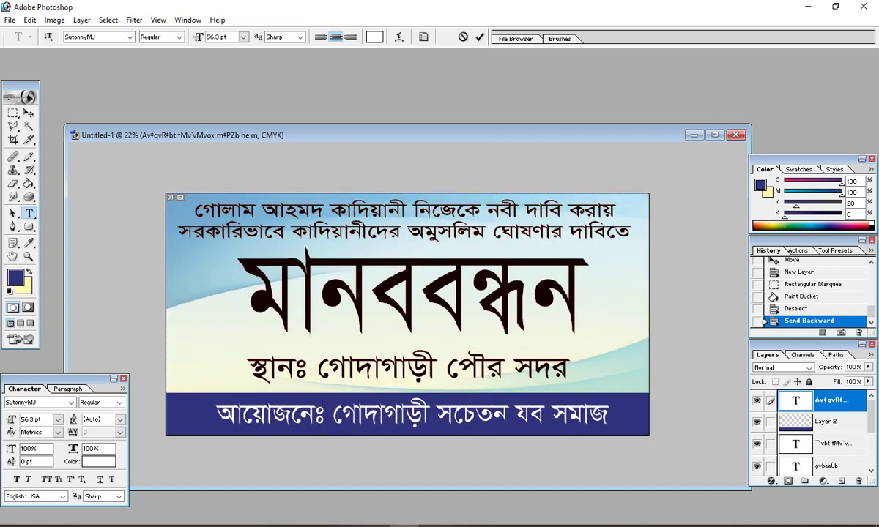
click(29, 113)
Step: Recolour the large title text red by setting its black (K) value to 0, and commit the text edit
scroll(407, 315, up, 1)
click(30, 213)
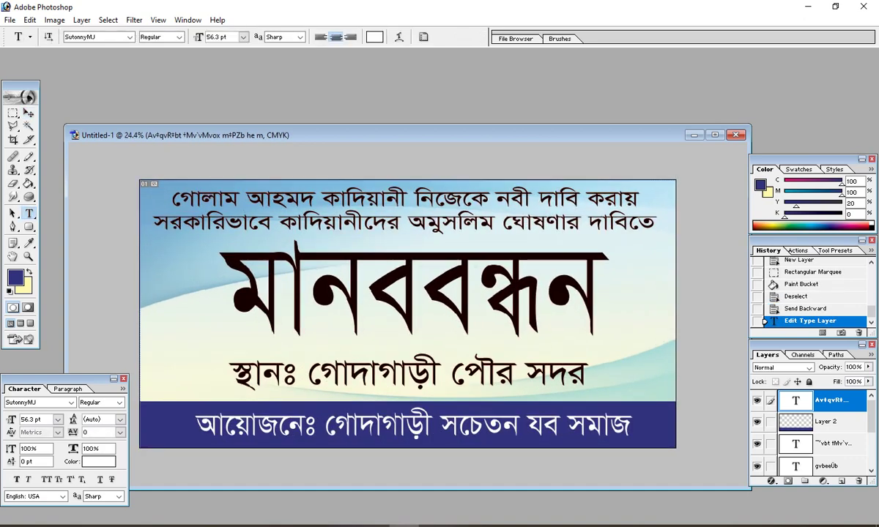
drag(229, 297, 603, 297)
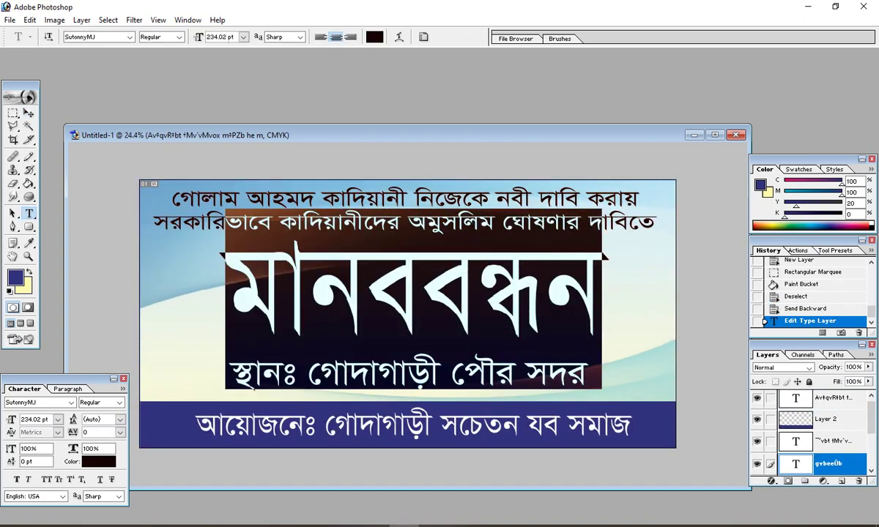
click(374, 36)
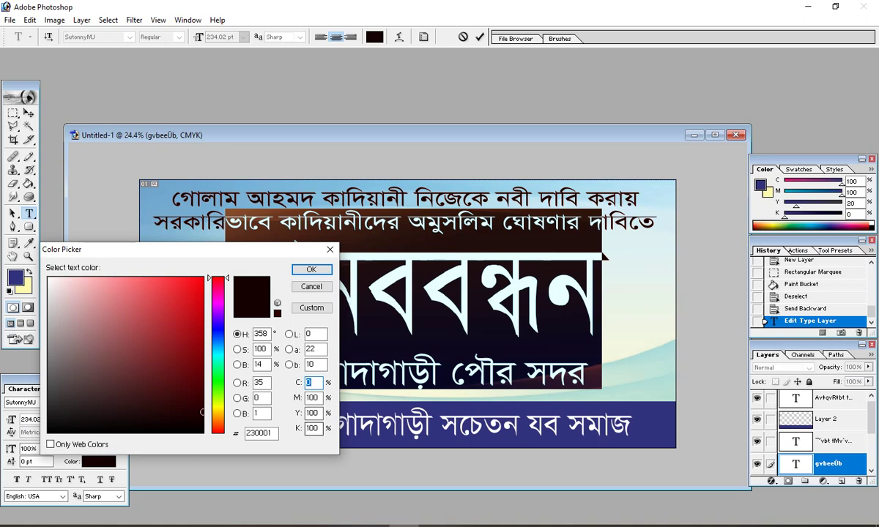
double_click(313, 429)
text(0)
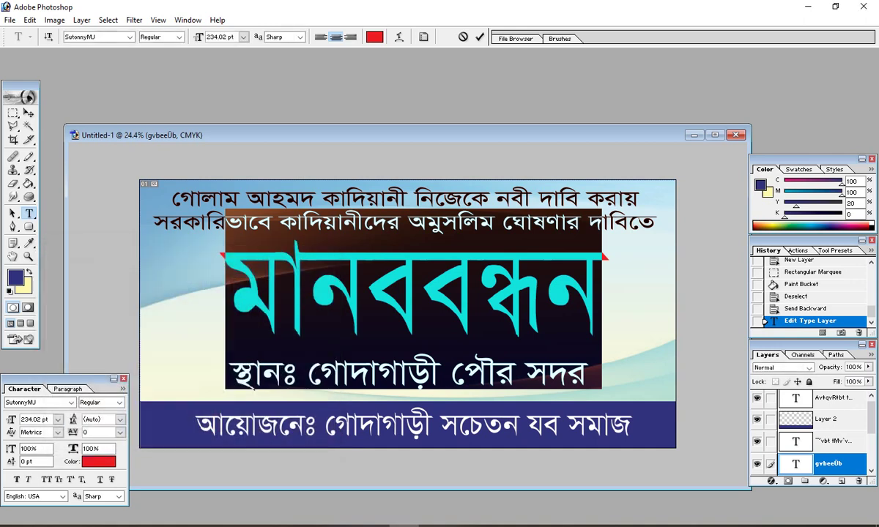
key(ctrl+Return)
key(v)
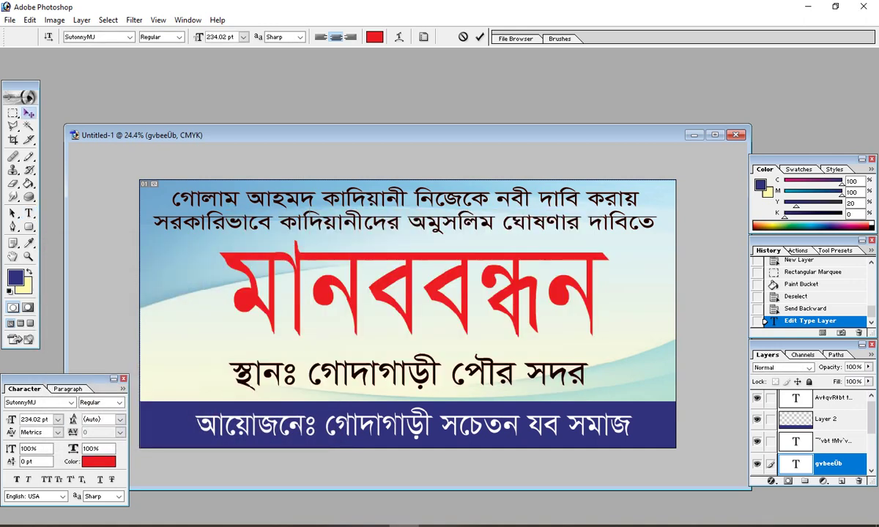
Step: Add a drop shadow to the title with a distance of 29 px, spread of 56% and size of 29 px
key(ctrl+minus)
scroll(407, 314, down, 3)
scroll(408, 314, up, 6)
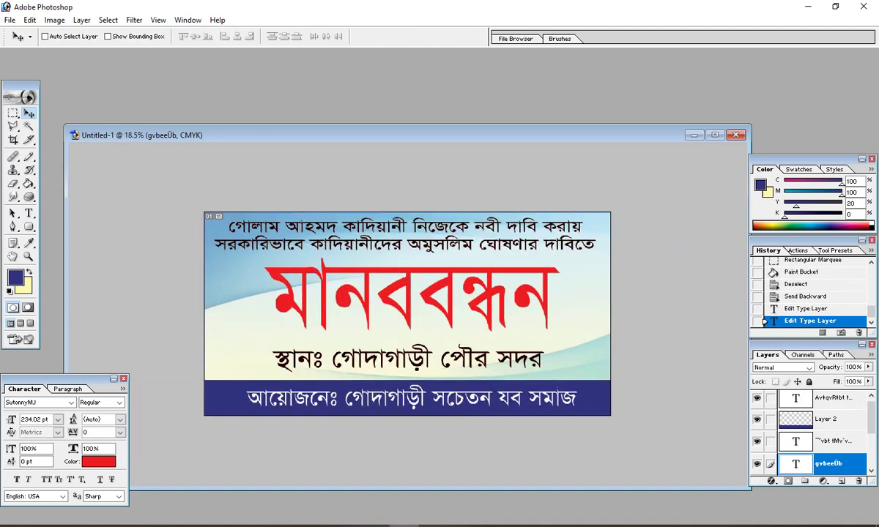
scroll(407, 314, up, 1)
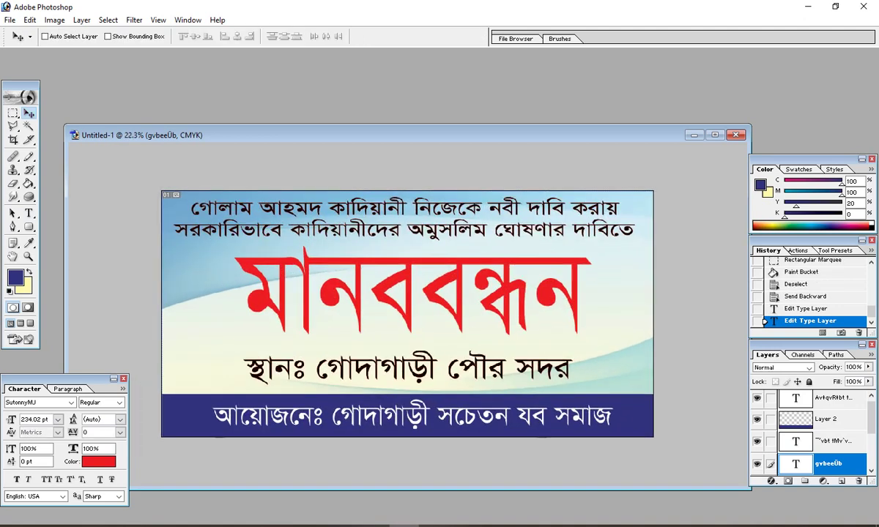
scroll(408, 314, up, 1)
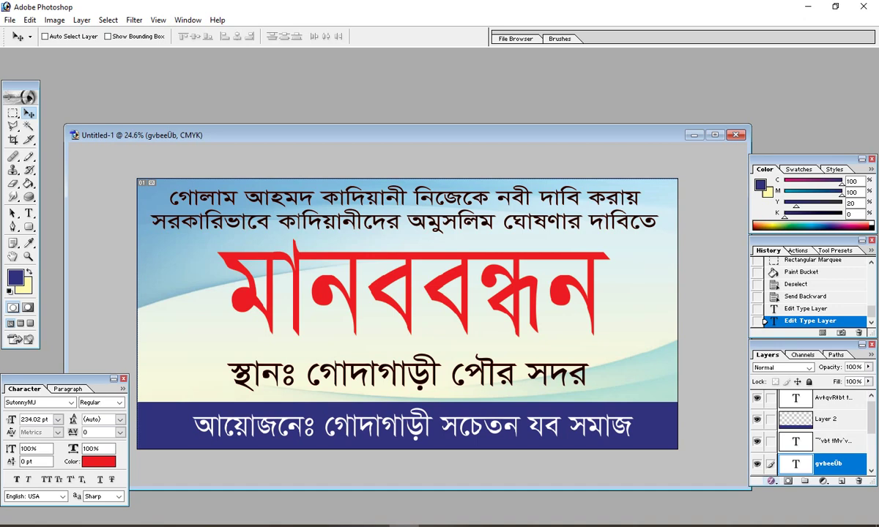
click(772, 482)
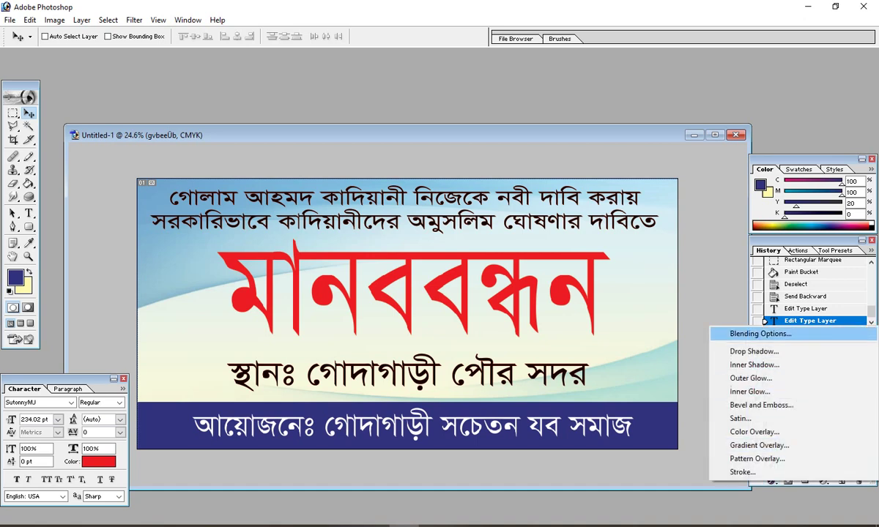
click(754, 352)
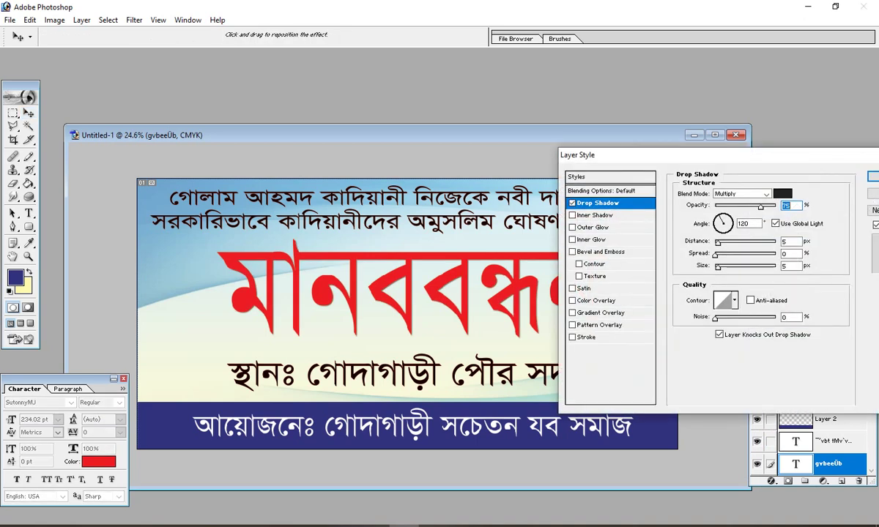
drag(718, 242, 749, 255)
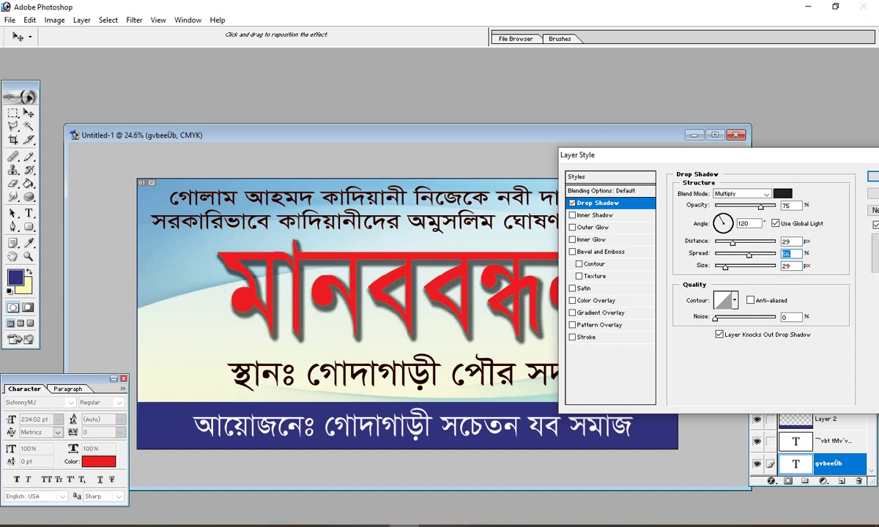
Step: Add an outside stroke to the title and set its colour to white (C 0, M 0, Y 0, K 0)
click(572, 337)
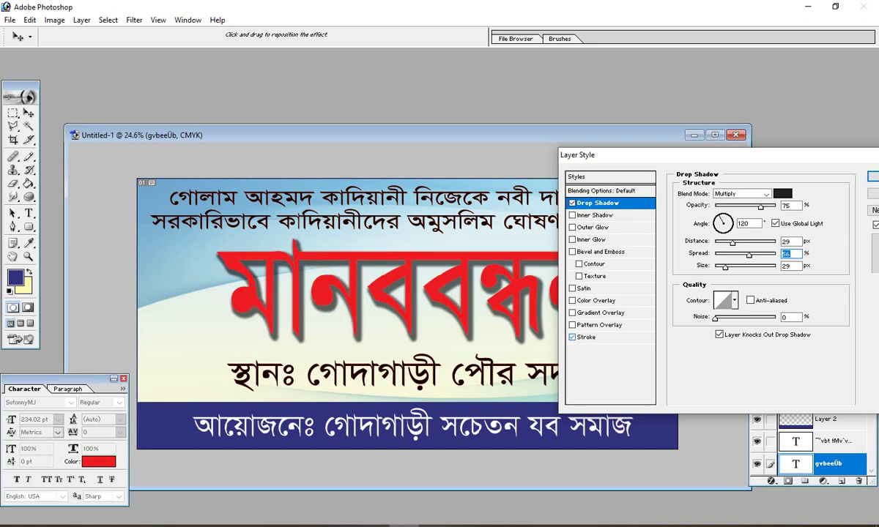
click(588, 337)
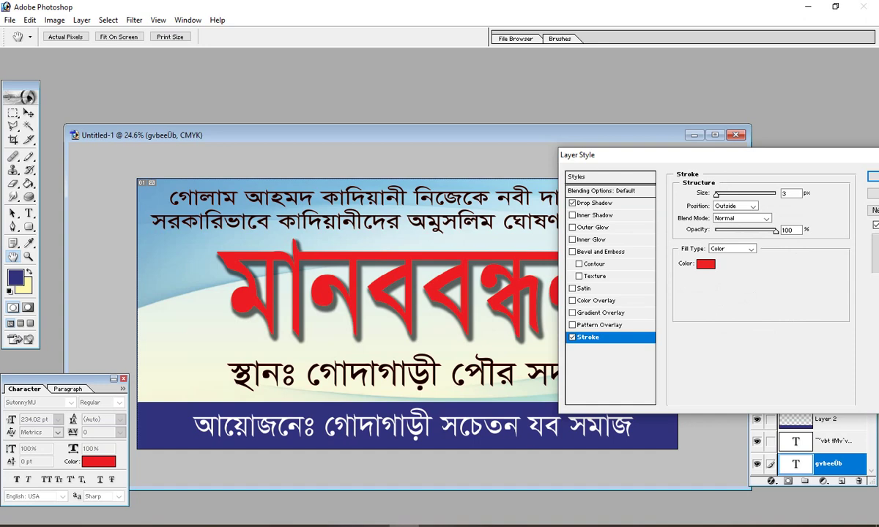
click(705, 263)
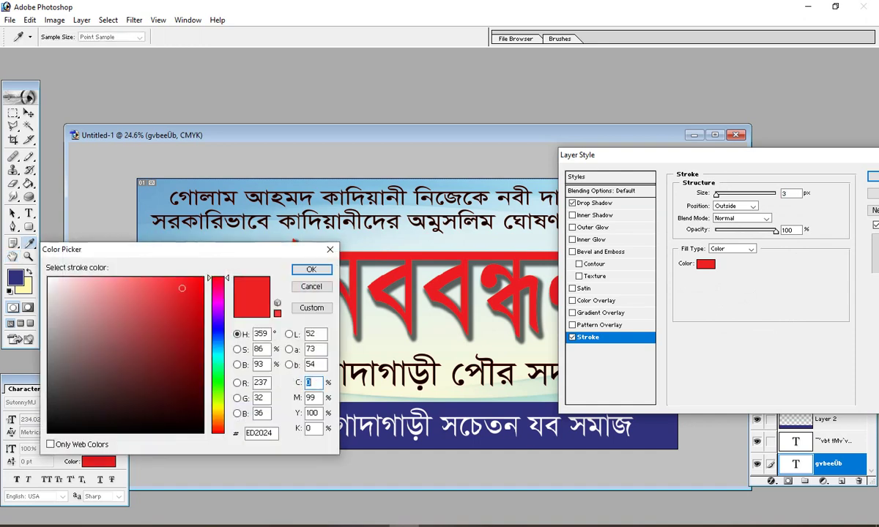
drag(191, 250, 239, 250)
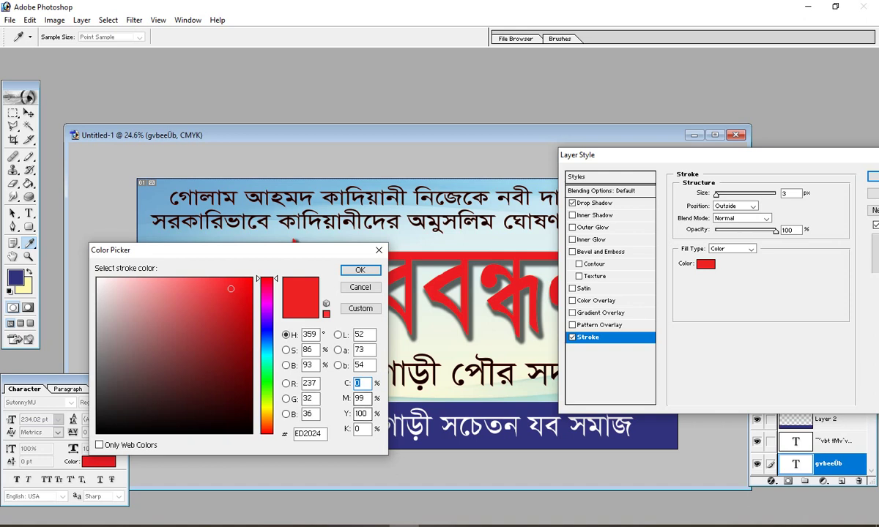
key(Tab)
text(0)
key(Tab)
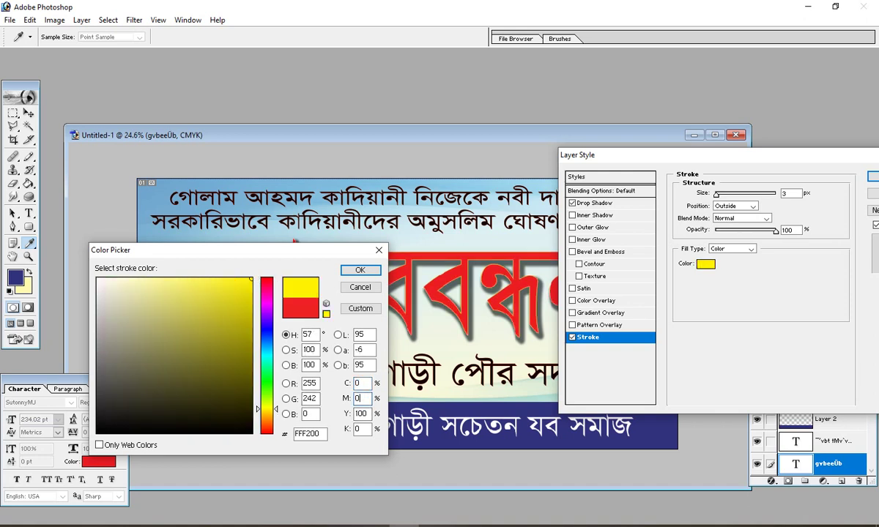
text(0)
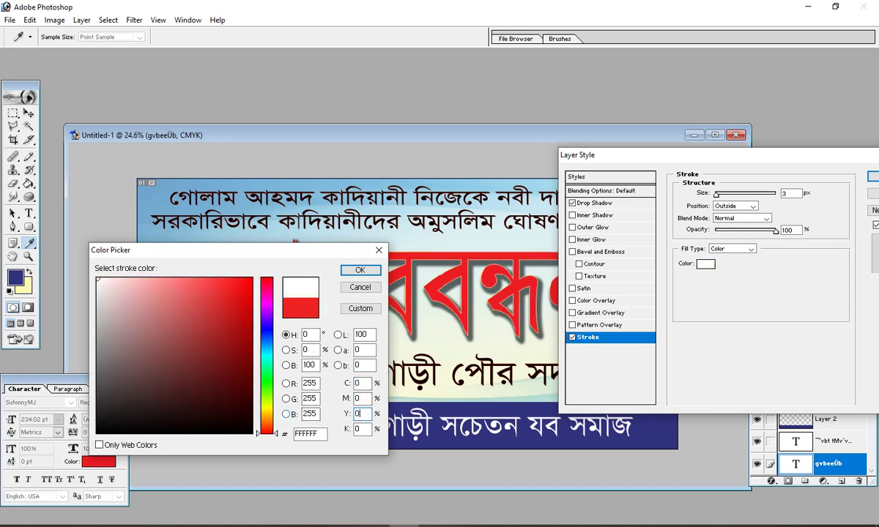
click(360, 271)
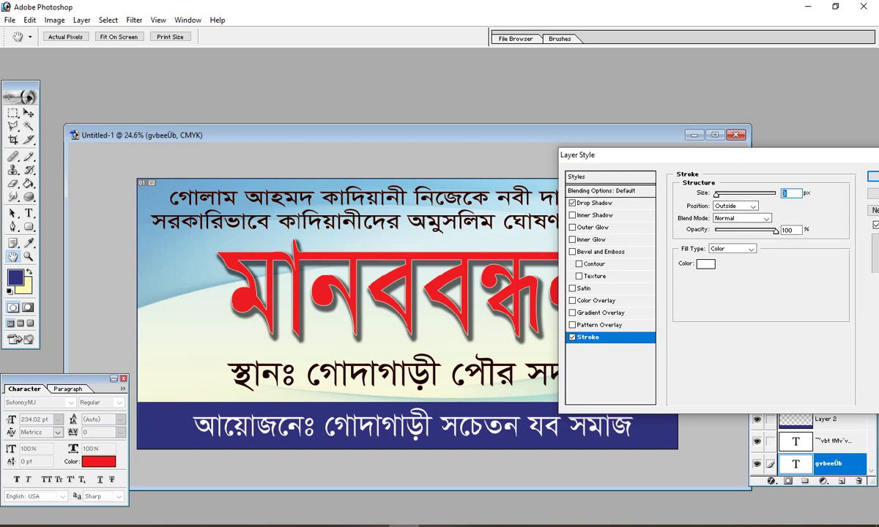
Step: Try a stroke size of 21 px on the title
key(Up)
key(Up)
key(Up)
key(Up)
key(Up)
key(Up)
key(Up)
key(Up)
key(Up)
key(Up)
key(Up)
key(Up)
key(Up)
key(Up)
key(Up)
key(Up)
key(Up)
key(Up)
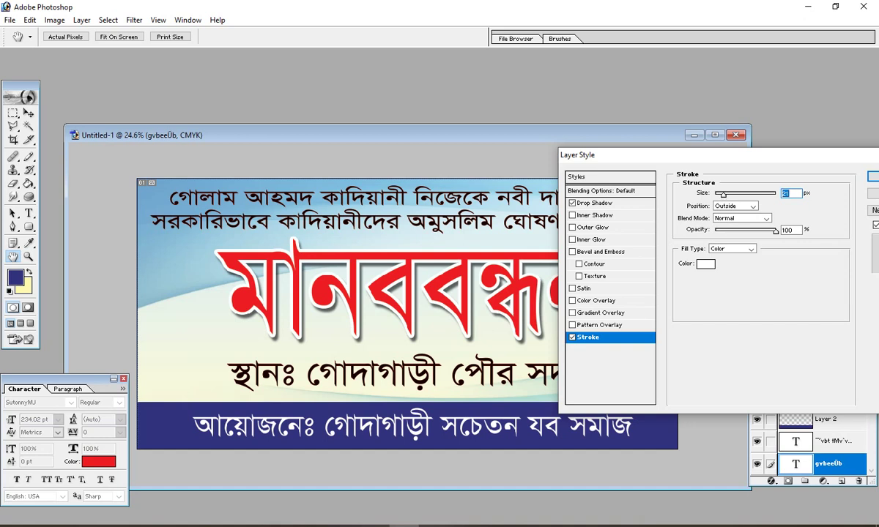
Step: Set the title's stroke size to 15 px and apply the layer style
text(15)
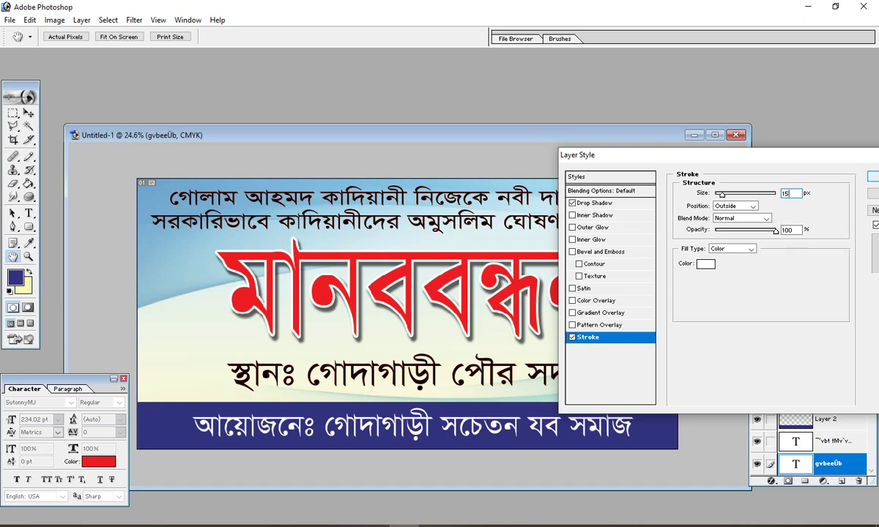
key(Return)
Step: Change the red title's drop shadow to a distance of 49 px, spread of 40% and size of 43 px
scroll(407, 314, down, 6)
scroll(407, 313, up, 7)
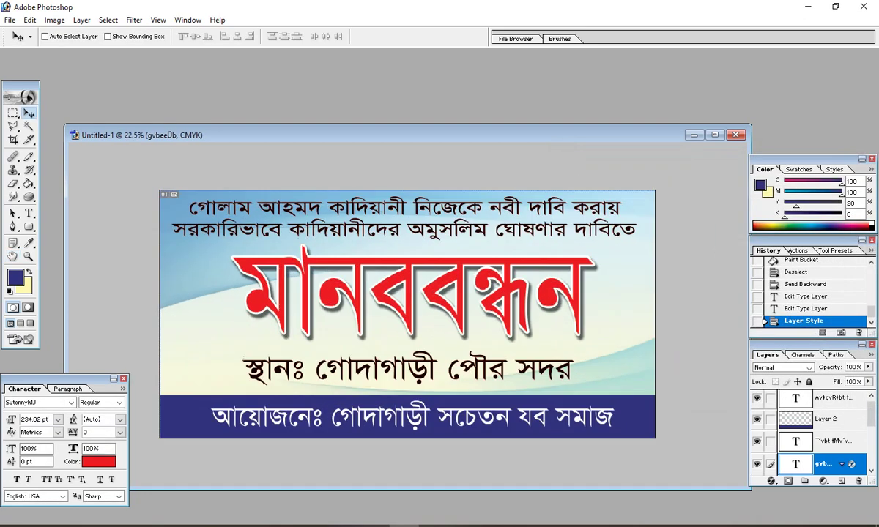
scroll(408, 313, up, 1)
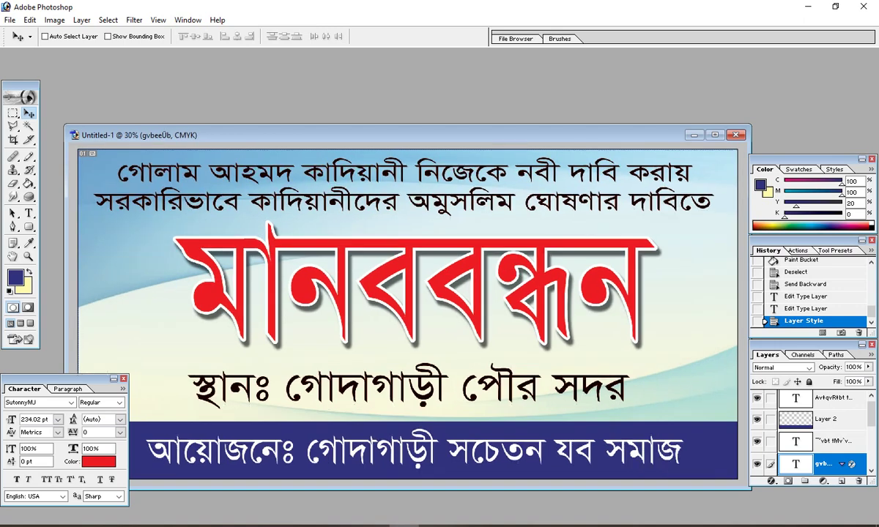
click(772, 481)
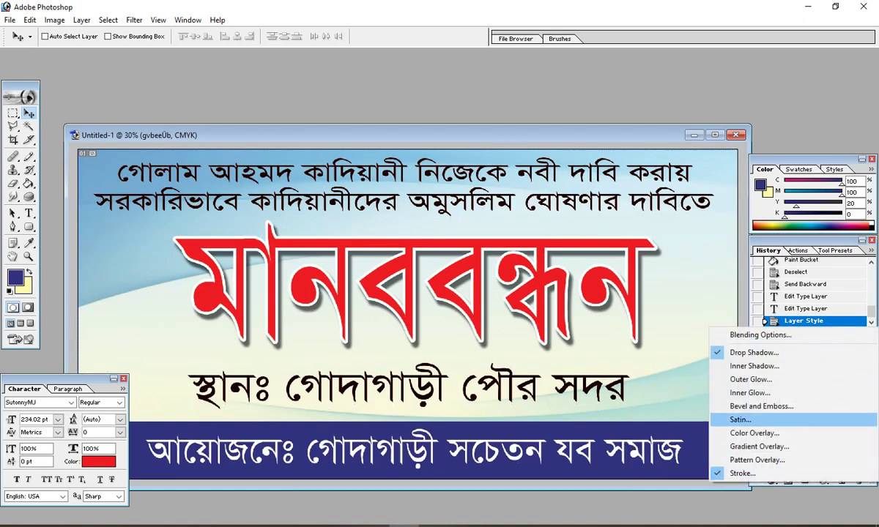
click(736, 355)
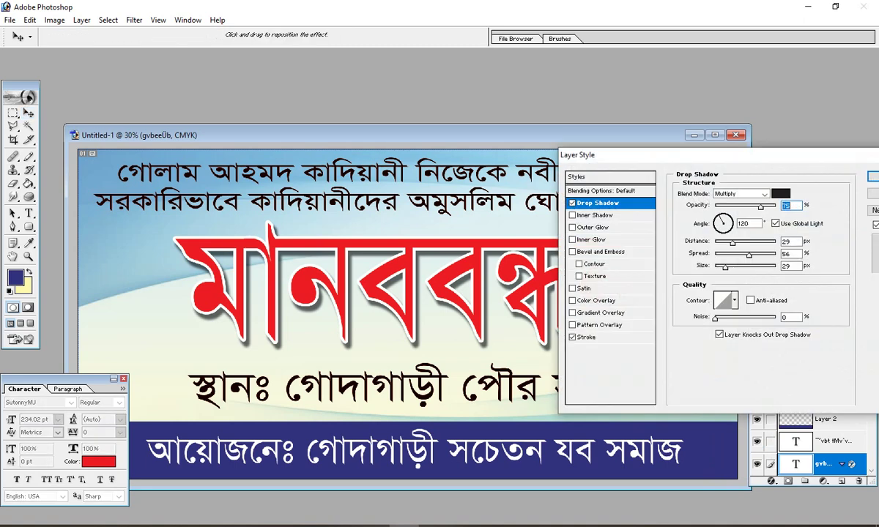
mouse_move(732, 243)
mouse_down()
mouse_move(745, 243)
mouse_move(725, 268)
mouse_move(739, 256)
mouse_up()
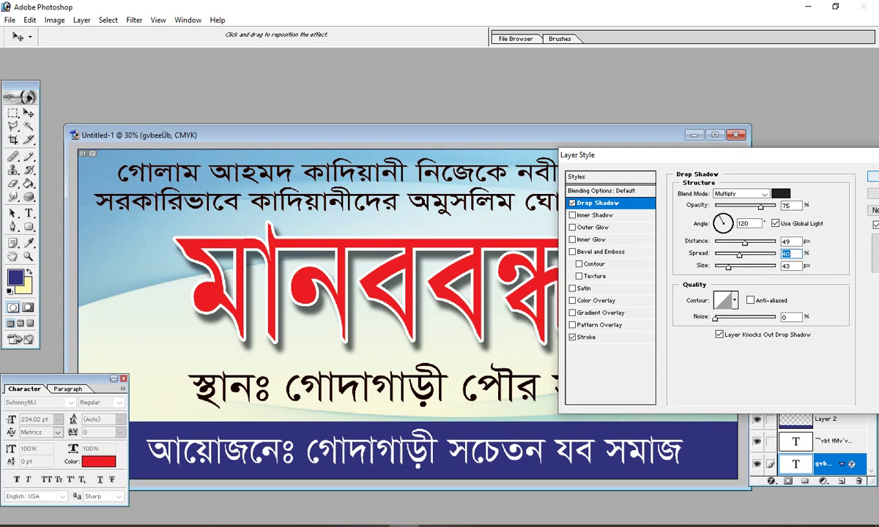
click(873, 177)
Step: Select the venue text layer and nudge it down slightly, closer to the dark blue band
scroll(407, 313, down, 10)
scroll(407, 313, up, 6)
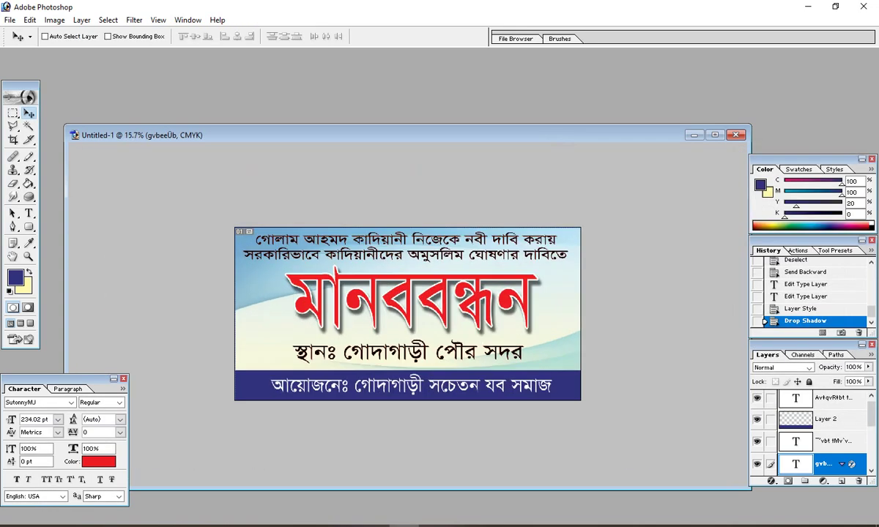
scroll(407, 313, up, 1)
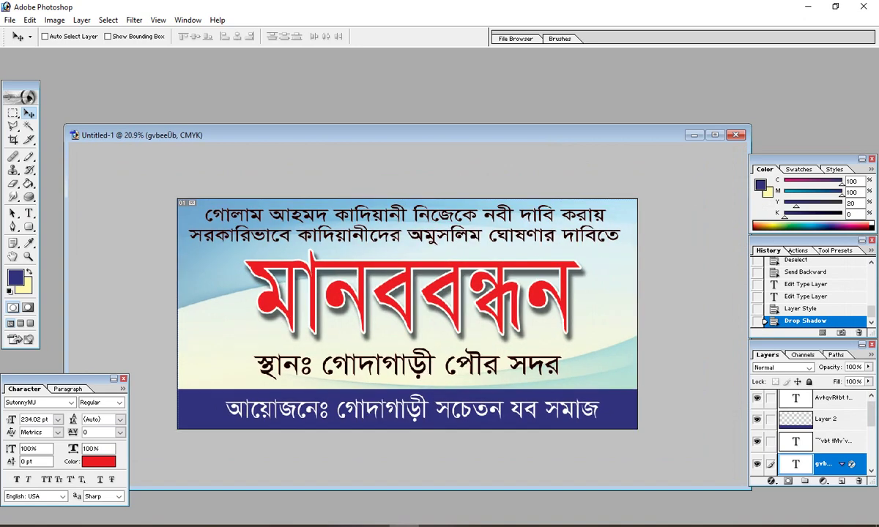
scroll(408, 313, up, 2)
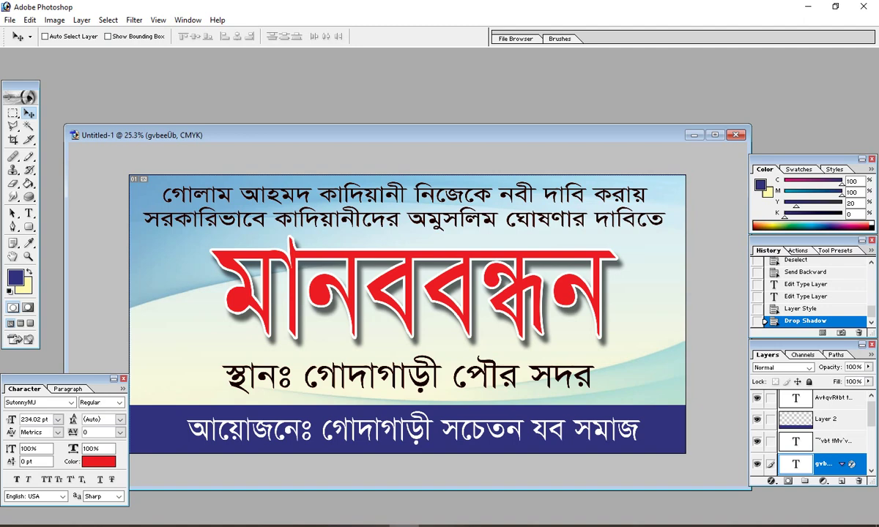
right_click(347, 369)
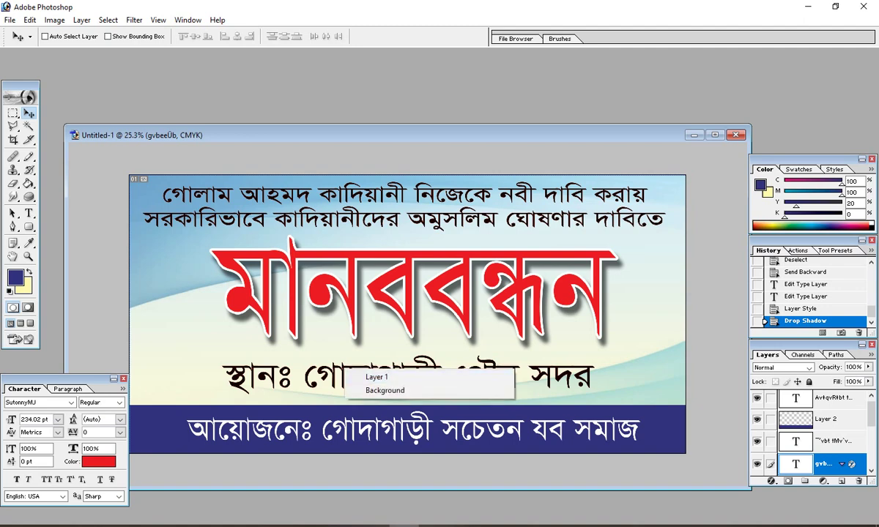
right_click(318, 374)
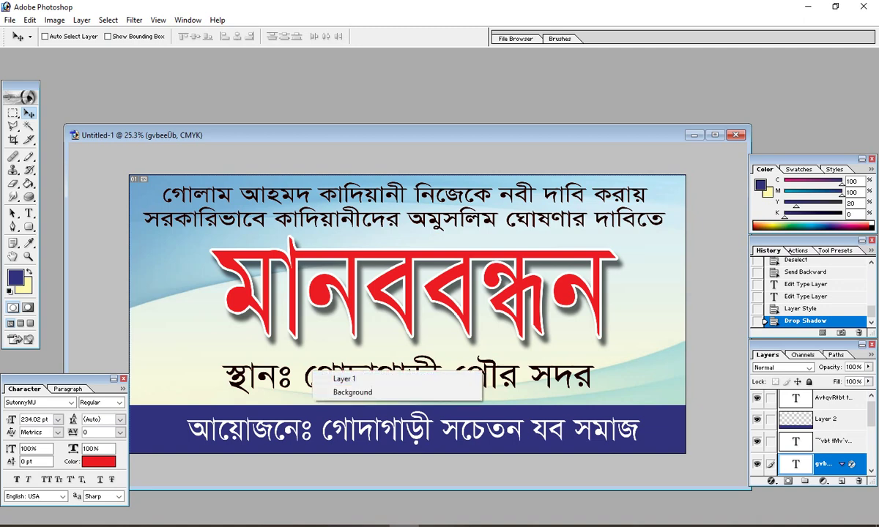
right_click(265, 375)
click(278, 382)
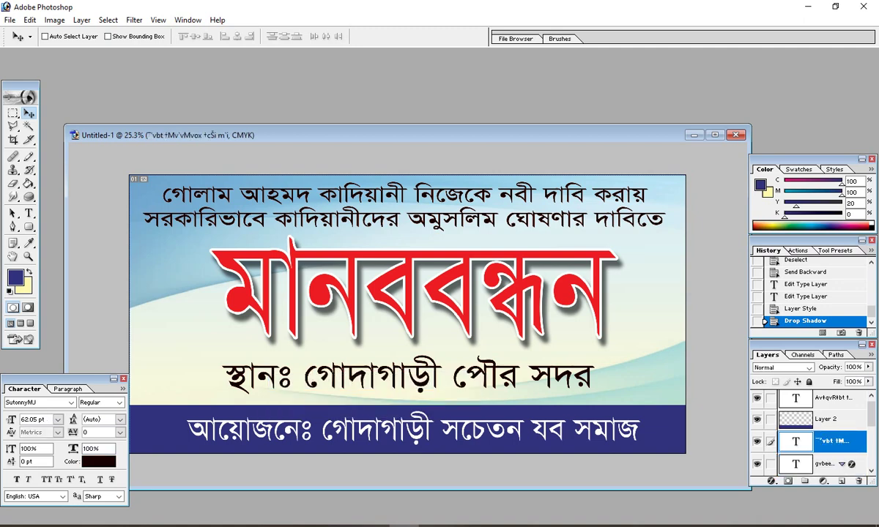
key(Up)
key(Down)
key(Down)
key(Down)
key(Down)
key(Down)
key(Down)
key(Down)
key(Down)
key(Down)
key(Down)
key(Down)
key(Down)
key(Down)
key(Down)
key(Down)
key(Down)
key(Down)
key(Down)
key(Down)
key(Down)
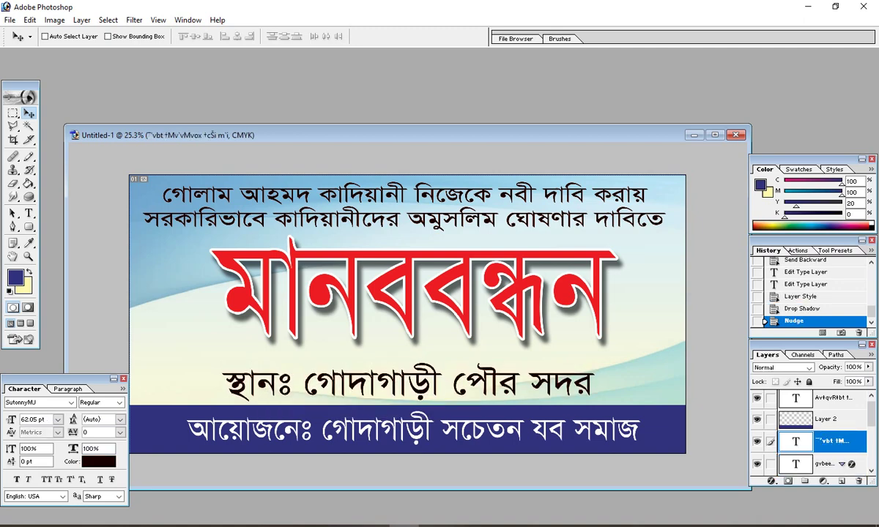